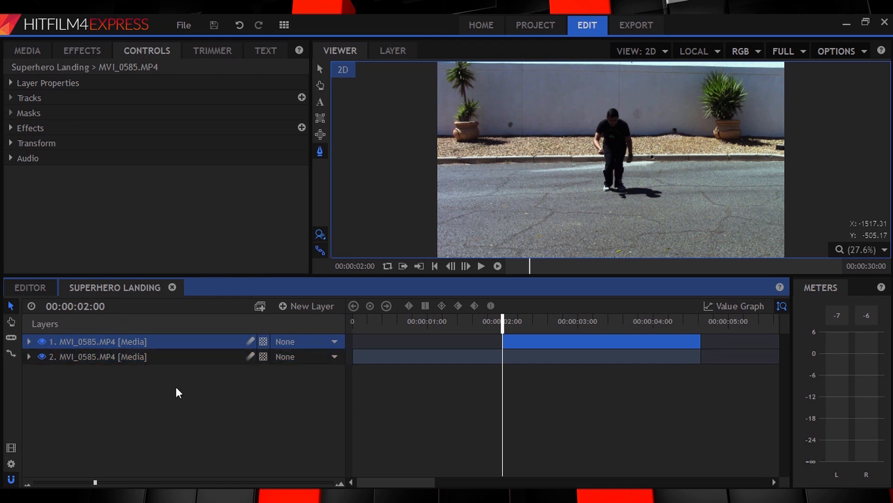
Split the top MVI_0585.MP4 layer at 00:00:02:11, at the peak of the jump.
click(42, 342)
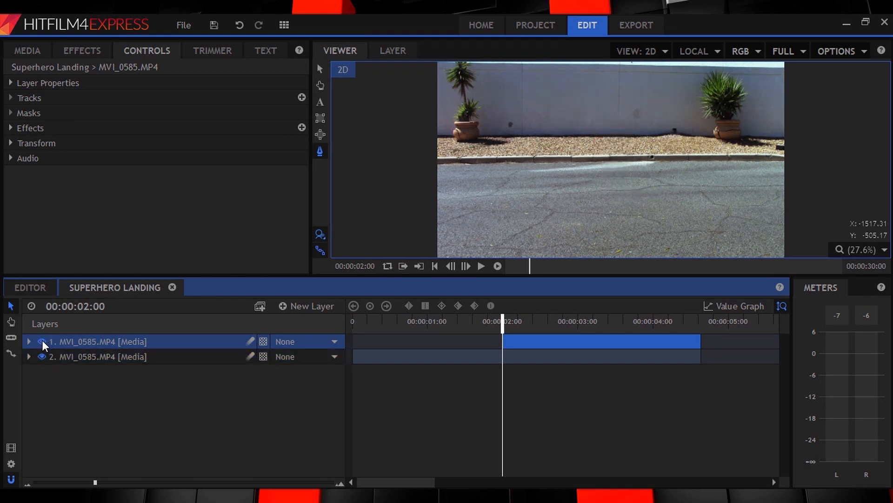
click(42, 342)
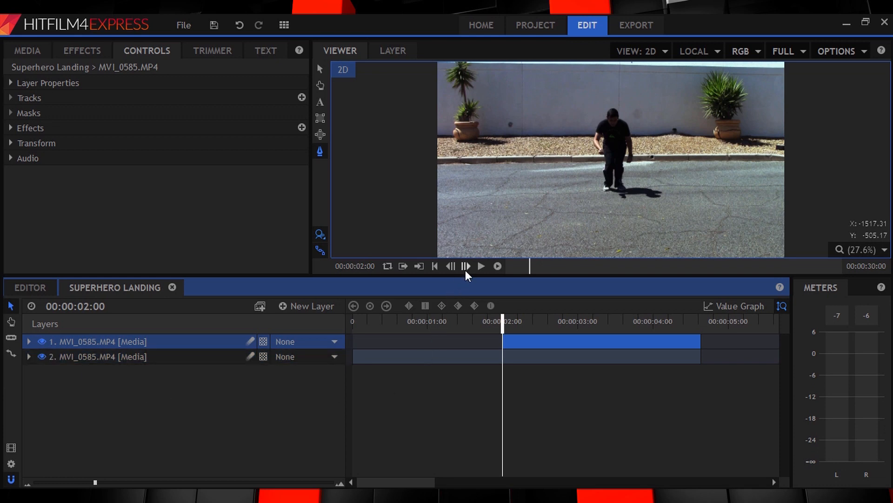
scroll(529, 348, up, 4)
click(696, 322)
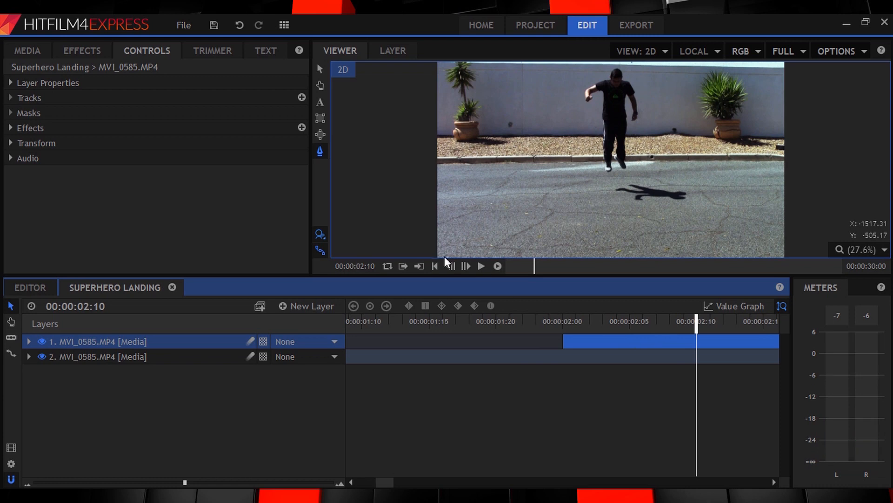
click(454, 269)
click(454, 269)
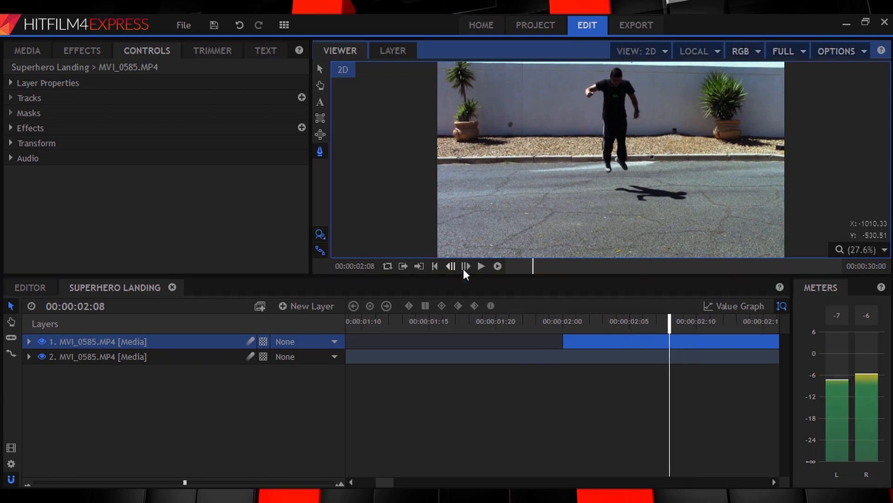
click(466, 268)
click(465, 268)
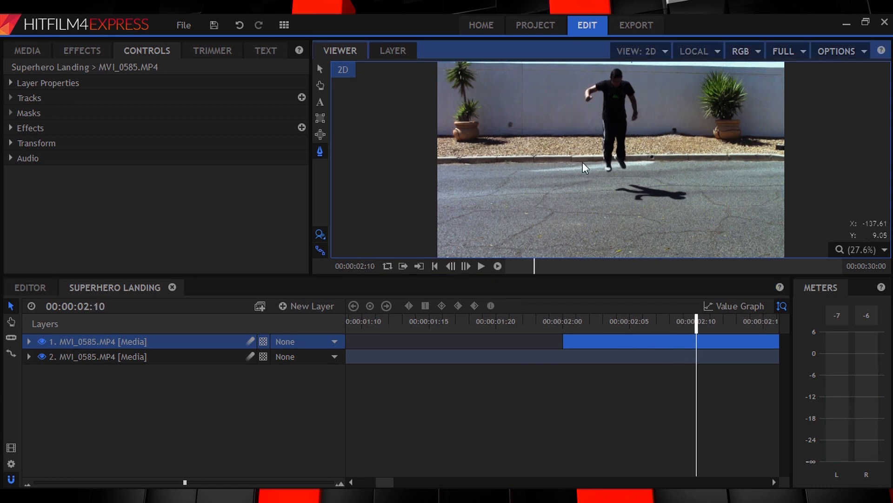
click(468, 268)
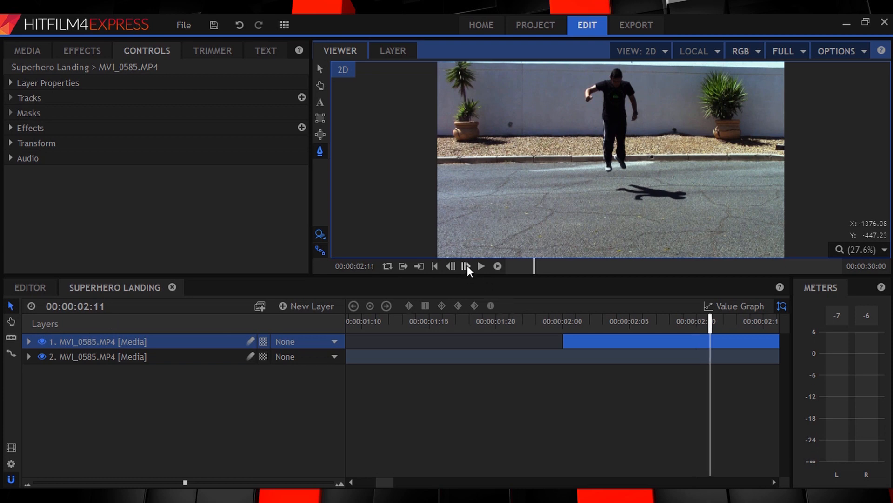
click(11, 337)
click(710, 345)
key(v)
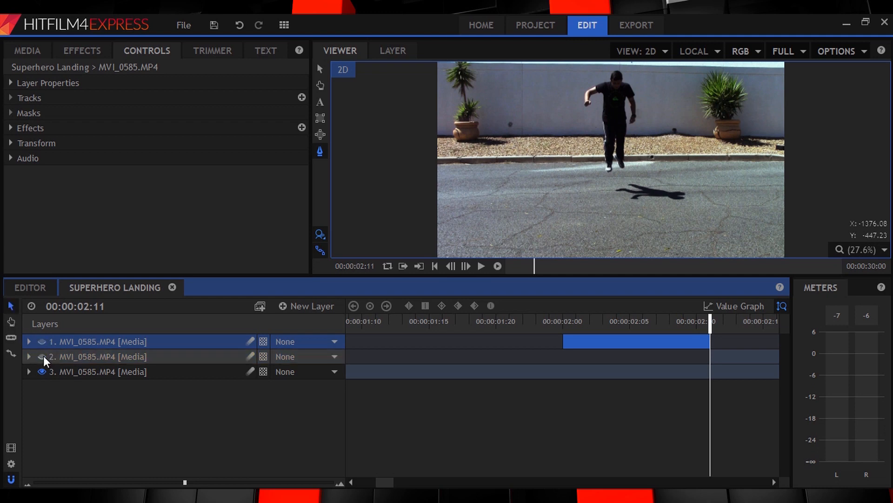
Show the second layer, trim its start to the frame at 00:00:02:18 and move the clip back to begin at 00:00:02:11.
click(42, 356)
drag(152, 482, 86, 482)
click(42, 356)
click(465, 266)
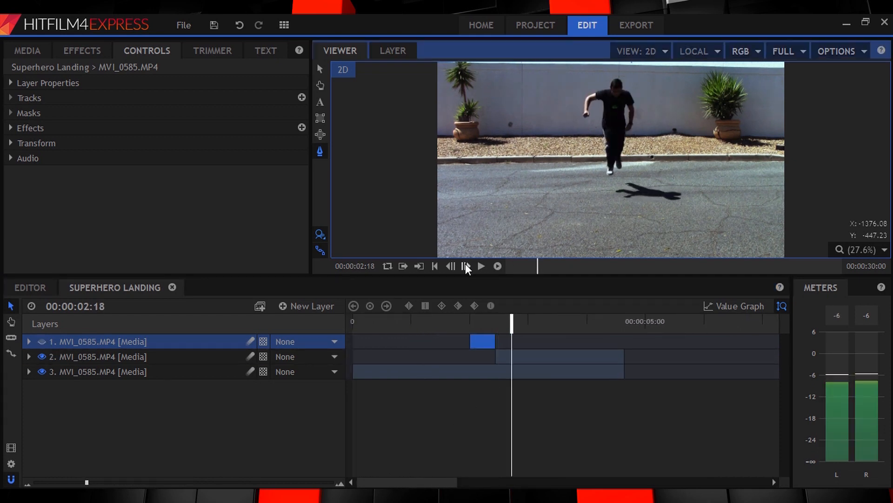
drag(494, 359, 507, 363)
click(495, 321)
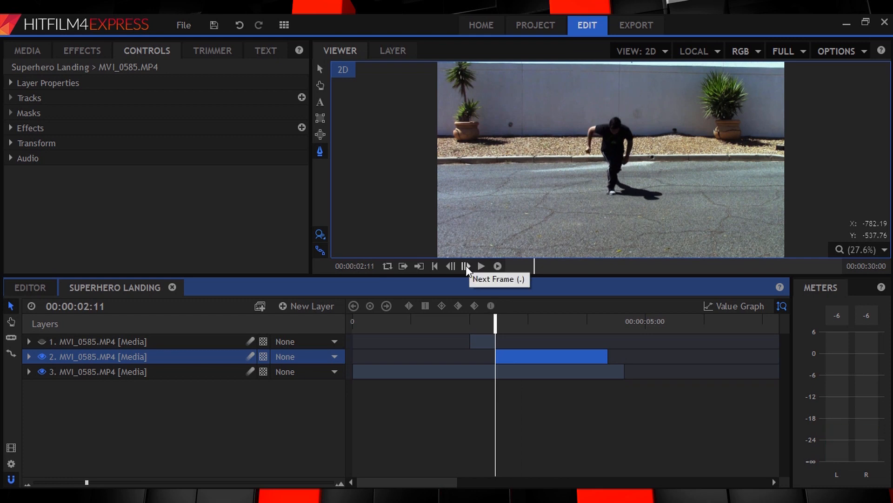
Trim the start of the top layer so only its single frame at 00:00:02:10 remains.
click(480, 344)
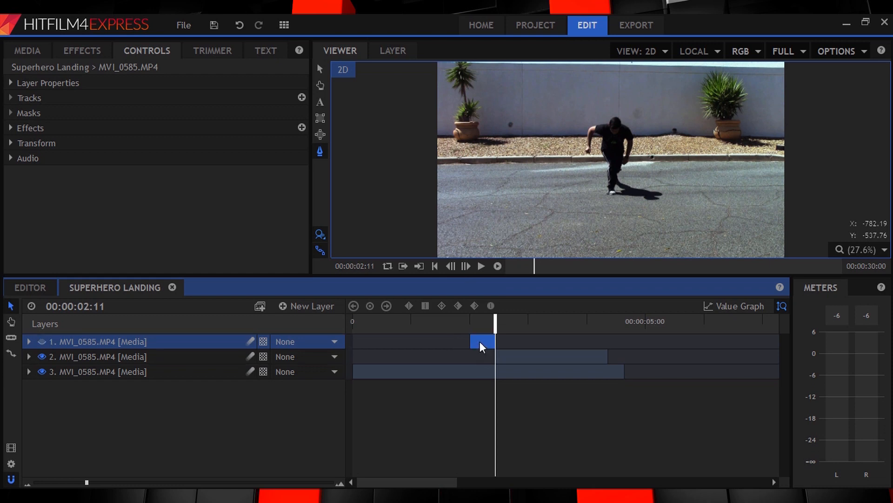
click(453, 264)
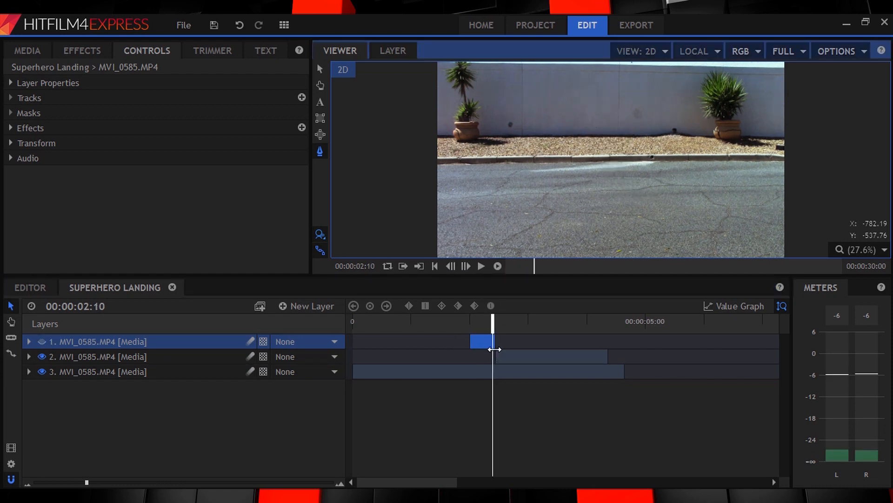
drag(469, 341, 486, 343)
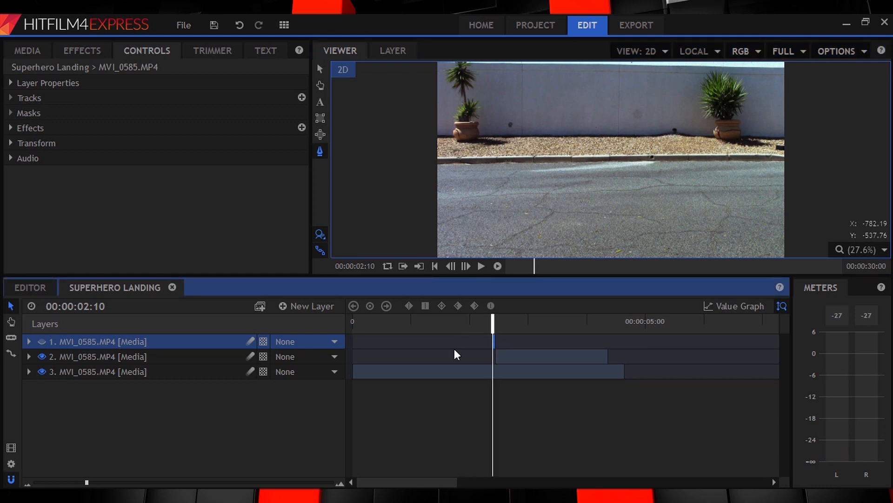
Hide the second layer, show the top layer and apply the Speed effect to the top layer.
click(42, 356)
click(42, 341)
drag(87, 482, 326, 483)
click(82, 50)
text(speed)
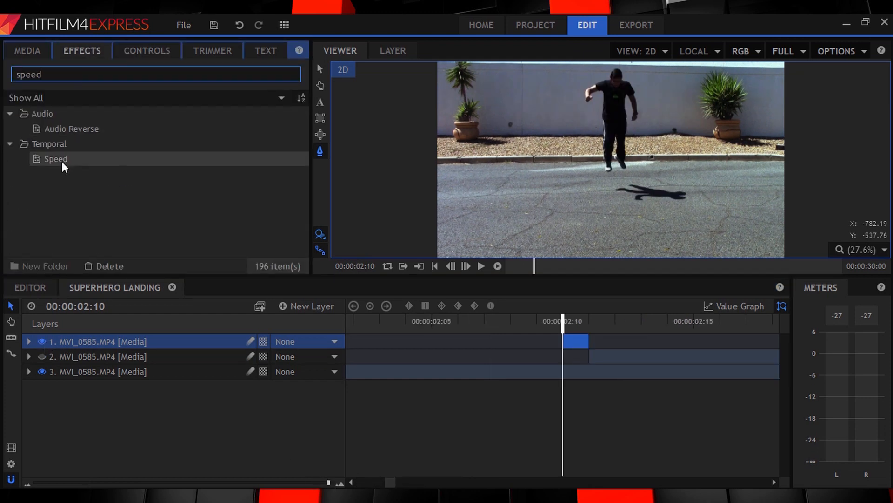
drag(64, 168, 76, 336)
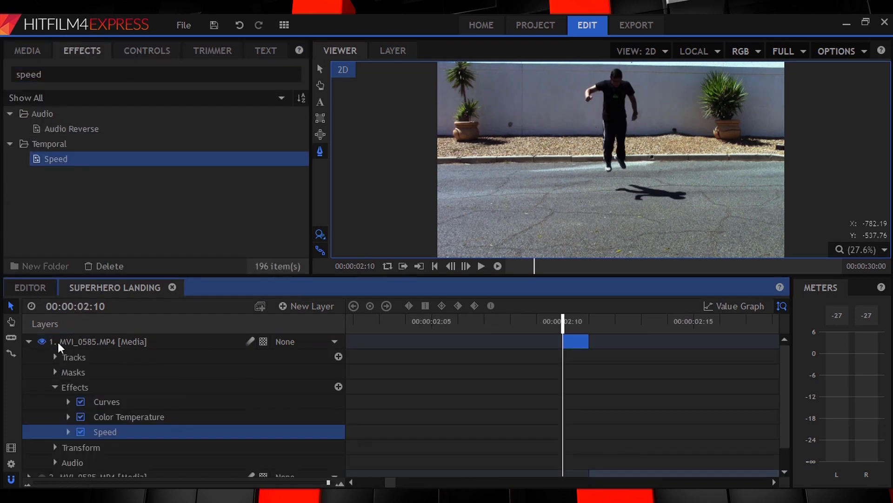
Set the top layer's Speed effect value to 0 to freeze the frame.
click(29, 342)
click(140, 52)
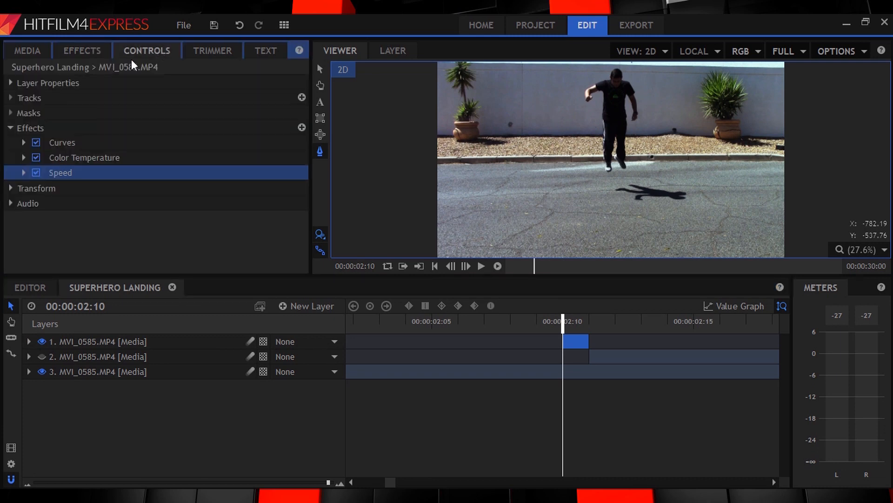
click(24, 173)
click(297, 188)
text(0)
key(Return)
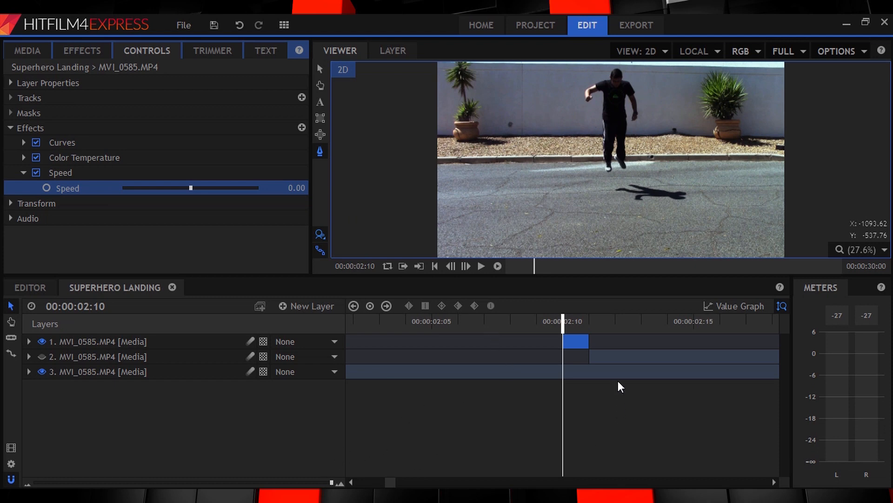
Extend the frozen top layer so that it starts at 00:00:02:05.
mouse_move(587, 342)
mouse_down()
mouse_move(609, 343)
mouse_move(582, 344)
mouse_up()
click(510, 321)
click(441, 321)
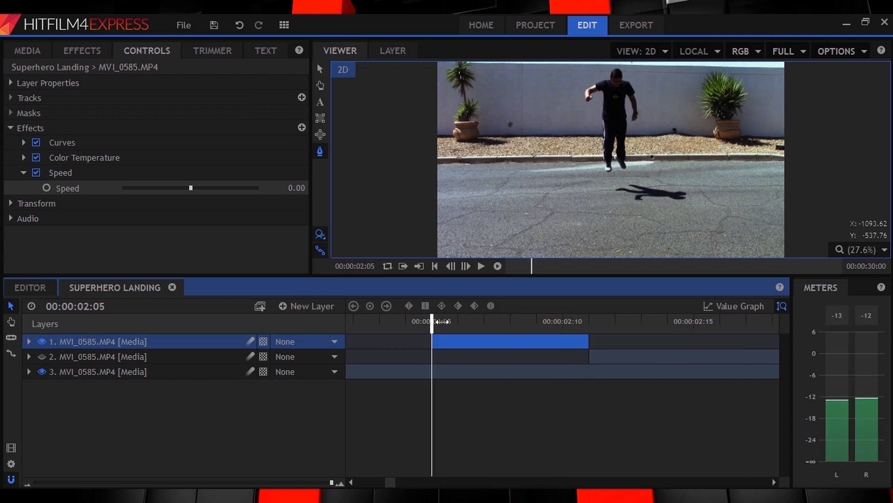
Draw a mask around the jumping man on the frozen top layer.
click(320, 151)
scroll(592, 129, up, 3)
click(476, 196)
drag(480, 184, 478, 136)
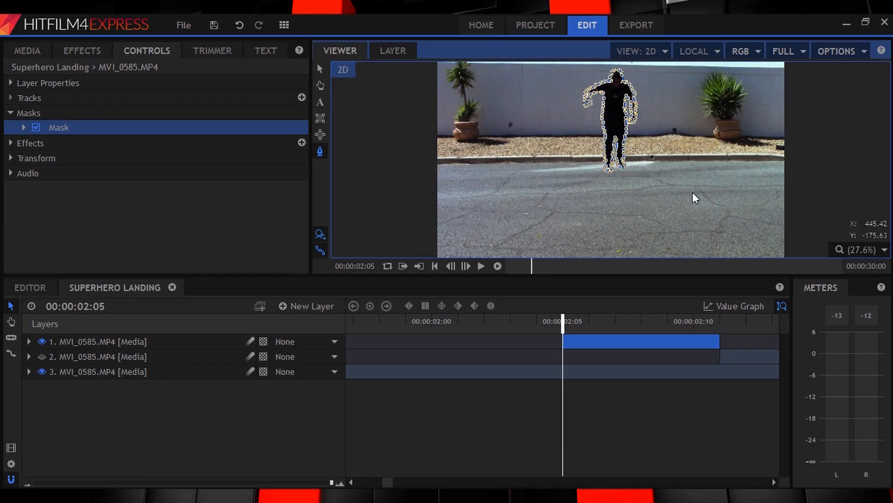
Show the second layer and, at 00:00:02:10, move the masked figure down to the landing spot, at position about 21.7, -148.4.
click(42, 356)
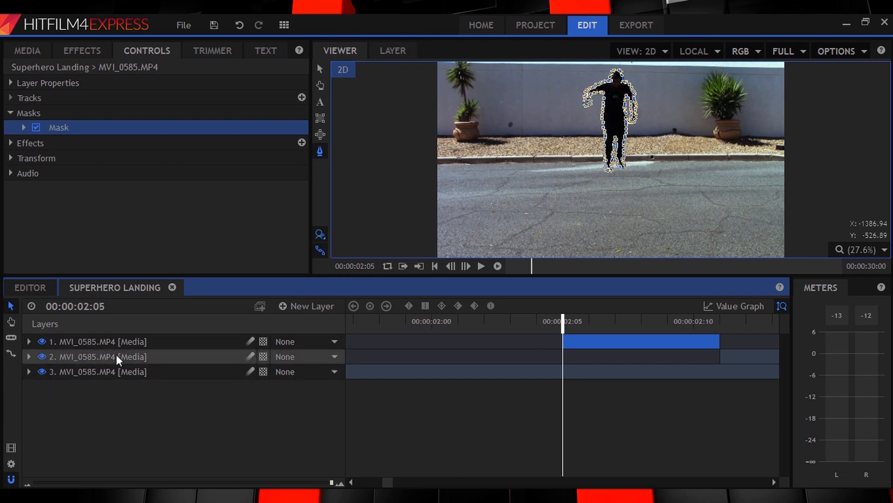
click(694, 321)
click(608, 172)
drag(608, 173, 615, 189)
click(468, 269)
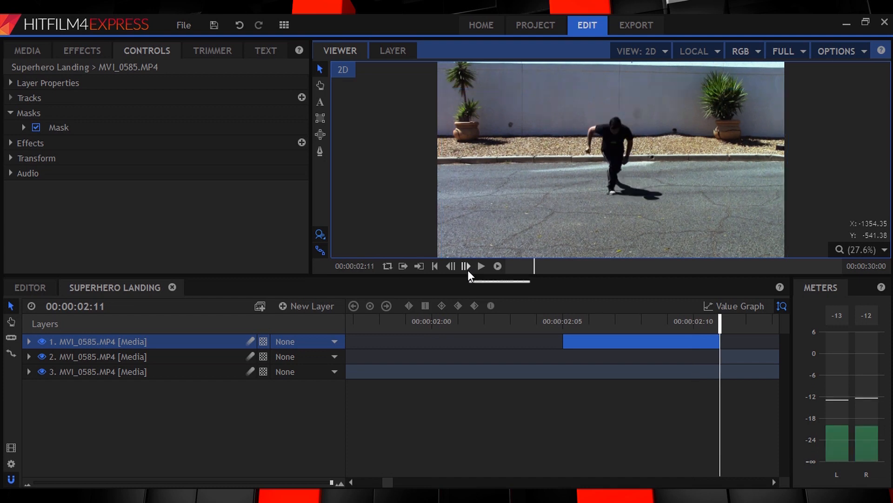
click(453, 267)
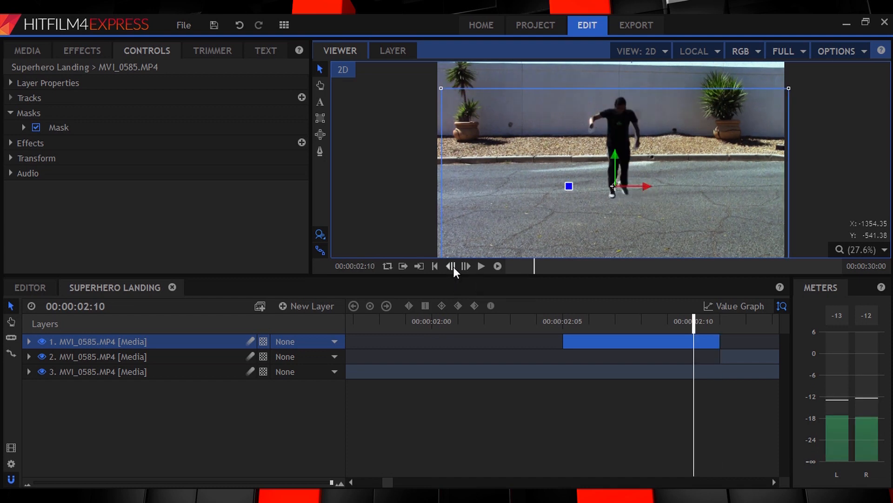
Keyframe the figure's position at 00:00:02:10, move it out of frame to about 14.4, 713.3 at 00:00:02:05, and enable its motion blur.
click(11, 159)
click(33, 203)
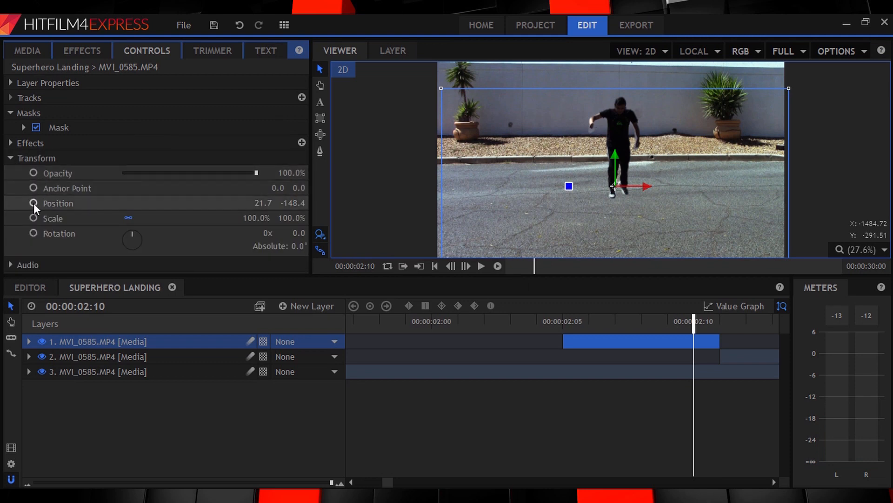
click(562, 321)
drag(616, 185, 612, 32)
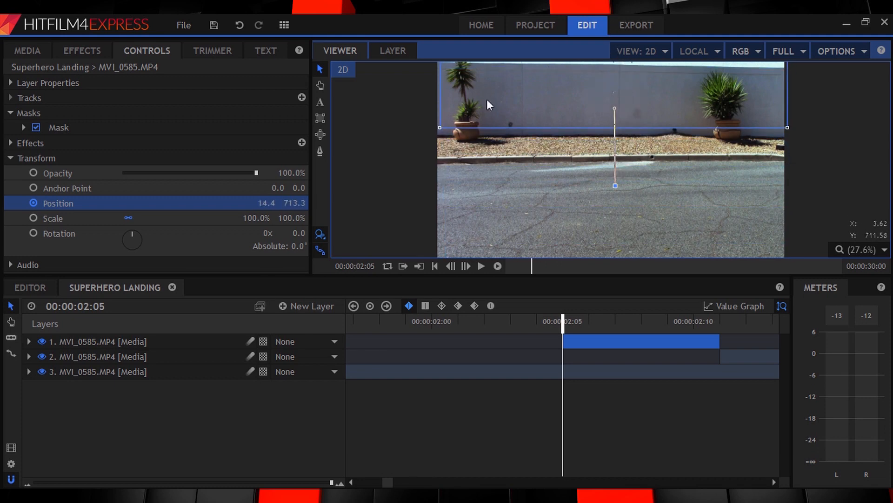
click(250, 341)
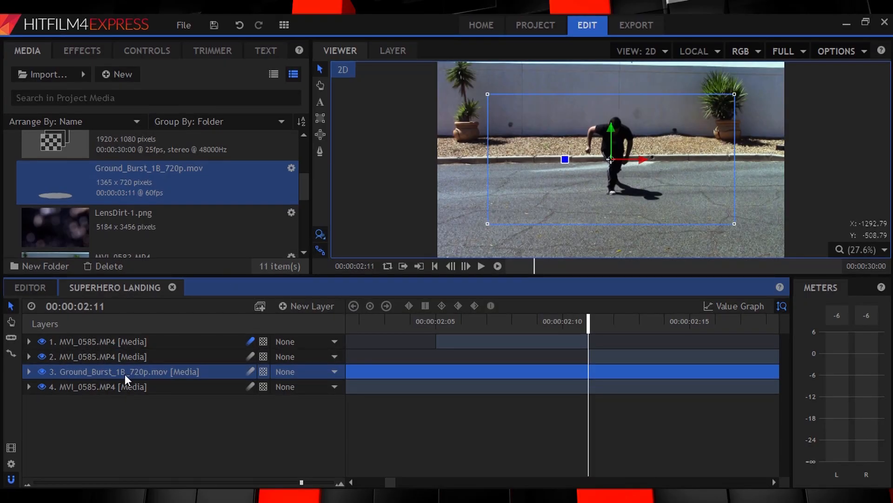
Place the Ground_Burst_1B_720p.mov layer above the landing clip and shift its start to 00:00:02:11.
drag(125, 374, 128, 353)
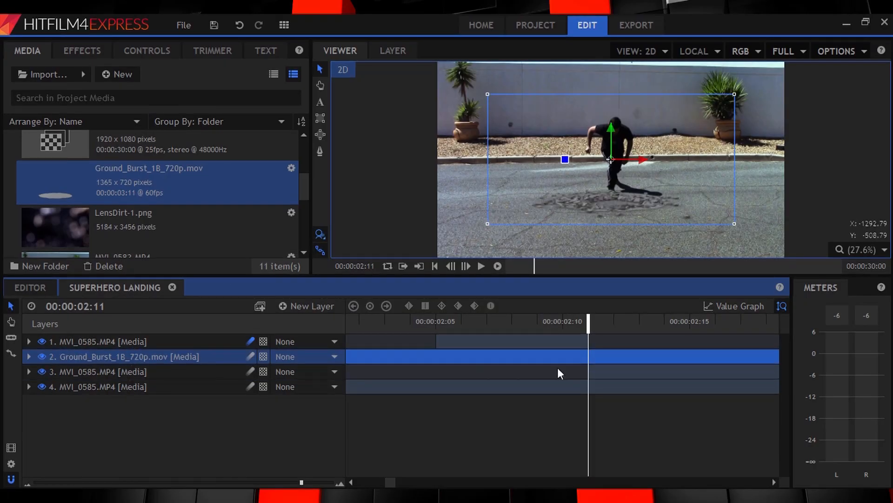
scroll(623, 217, up, 2)
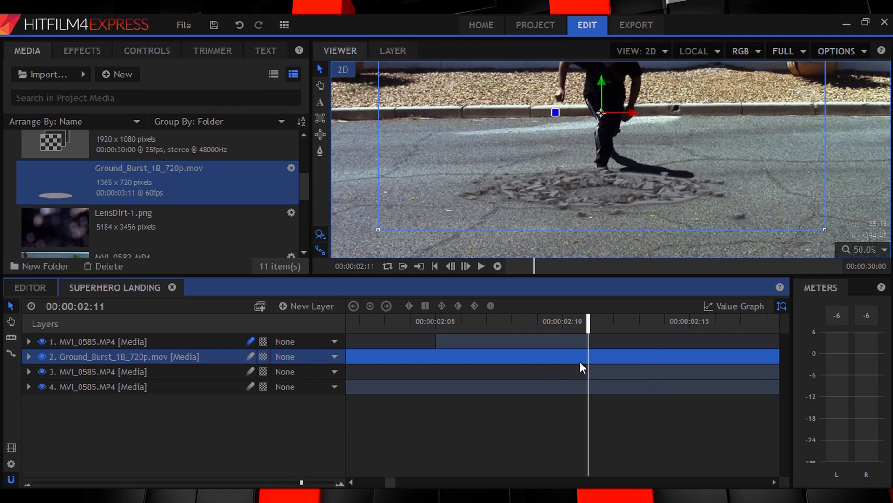
drag(288, 482, 128, 458)
drag(352, 357, 551, 356)
click(466, 265)
click(466, 266)
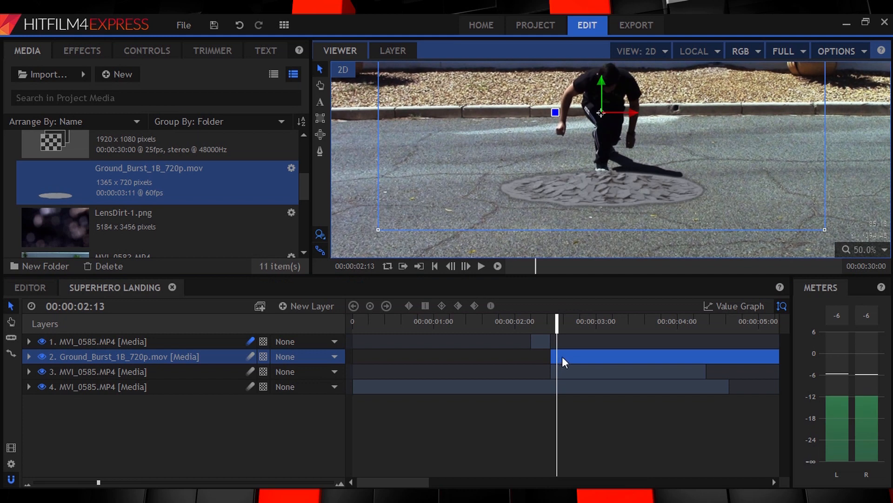
key(comma)
click(552, 357)
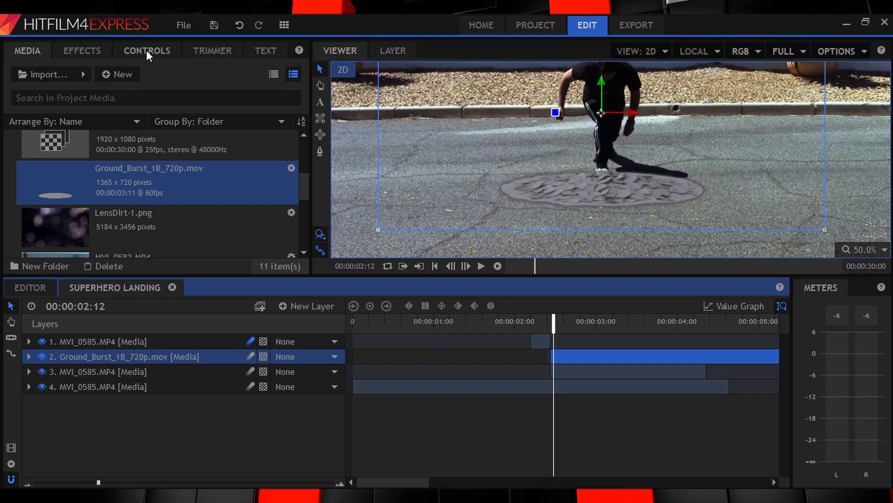
Position the ground burst under the man's landing foot, hiding it briefly to check where the foot touches the road.
drag(605, 115, 623, 111)
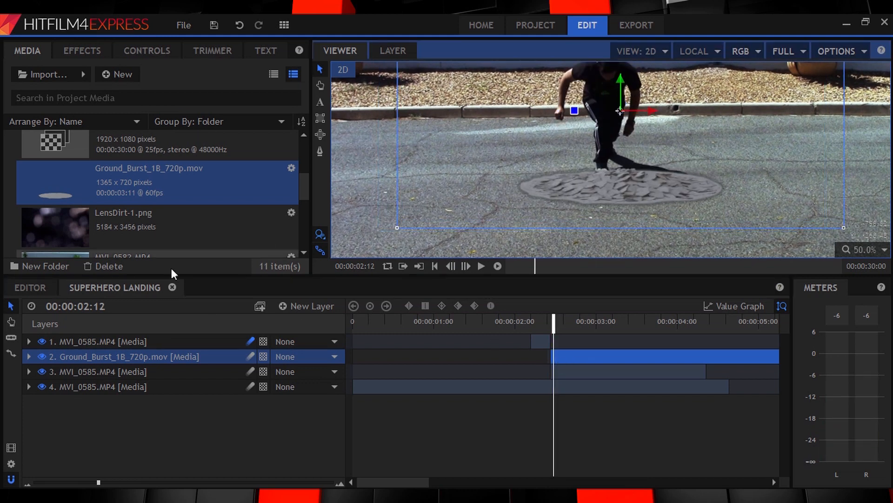
click(41, 357)
scroll(605, 122, up, 2)
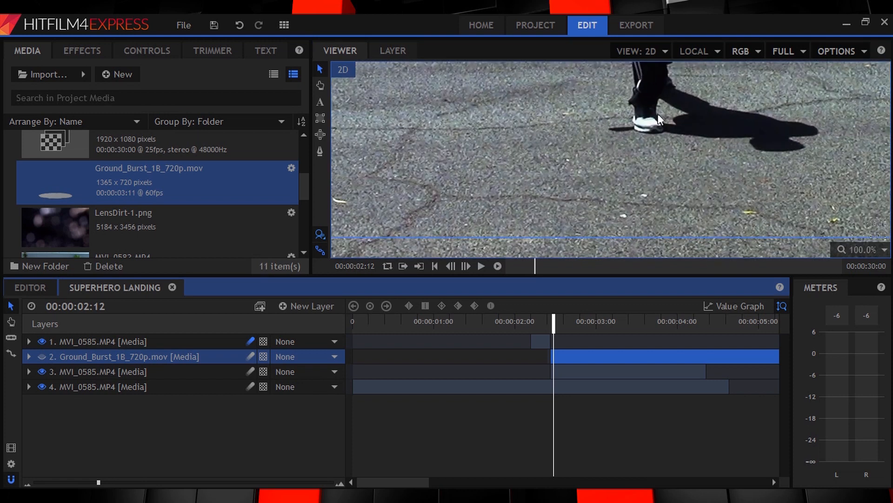
click(43, 356)
scroll(664, 164, down, 2)
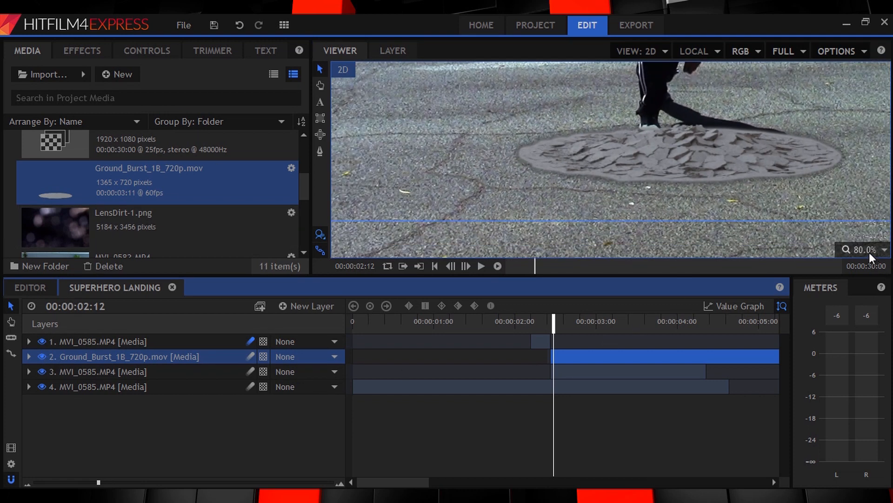
click(869, 251)
click(841, 405)
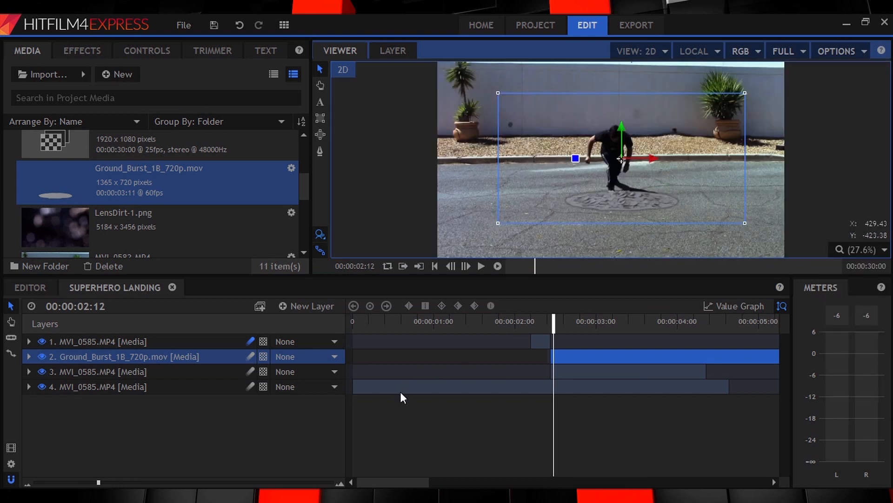
drag(621, 157, 620, 153)
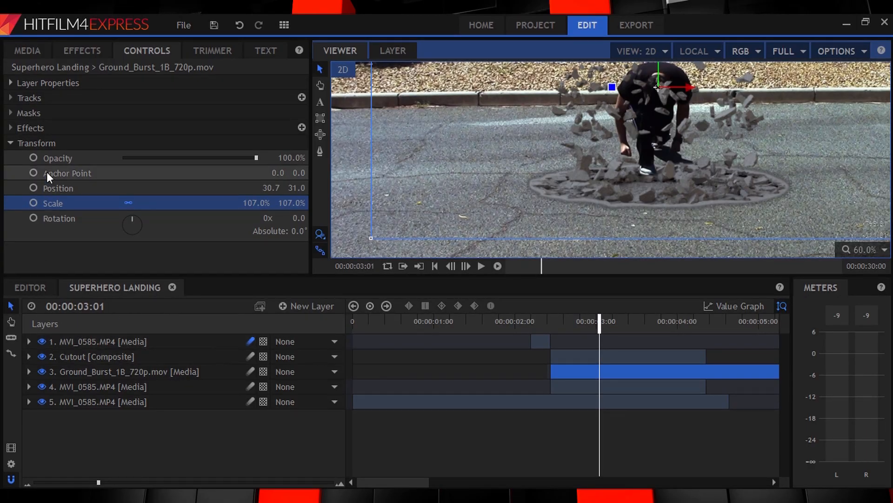
Find the Curves effect and apply it to the Ground_Burst_1B_720p.mov layer.
click(15, 145)
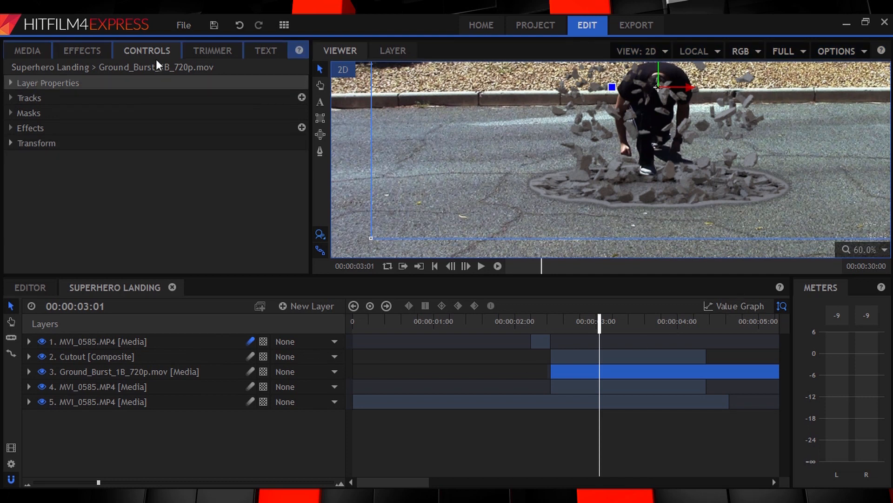
click(91, 52)
click(41, 79)
double_click(41, 79)
text(curv)
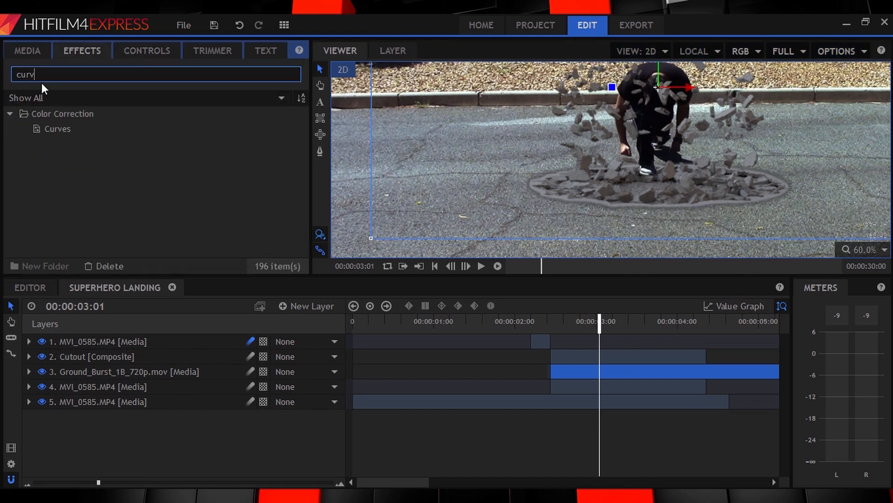
drag(58, 128, 84, 372)
click(28, 371)
click(147, 51)
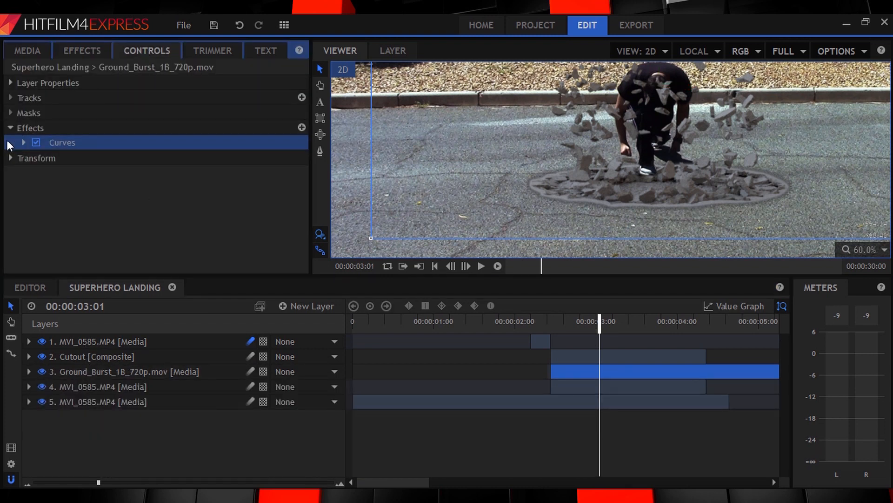
Add a midpoint to the ground burst's curve and shift its black point slightly inward to darken the debris.
scroll(107, 209, down, 3)
click(214, 137)
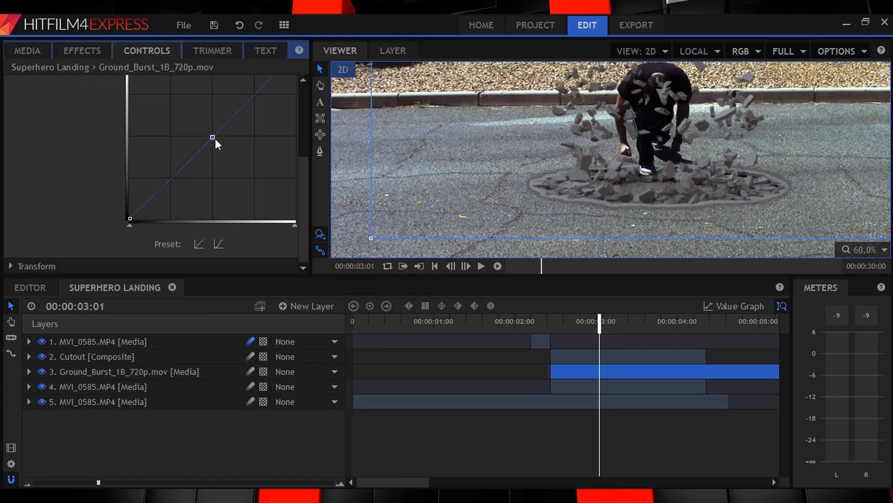
drag(128, 216, 138, 218)
Place DustWave_3_0243.mov as the top layer, starting where the Cutout layer starts, and set its blend mode to Screen.
click(28, 51)
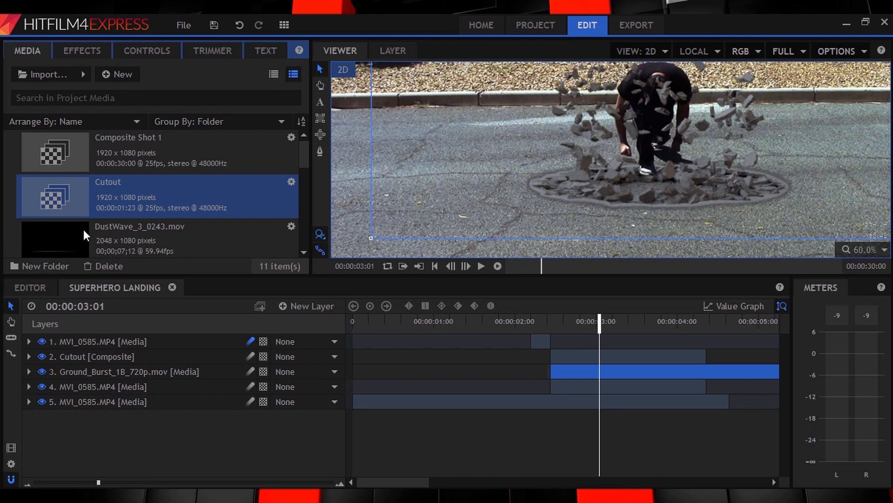
drag(86, 234, 553, 342)
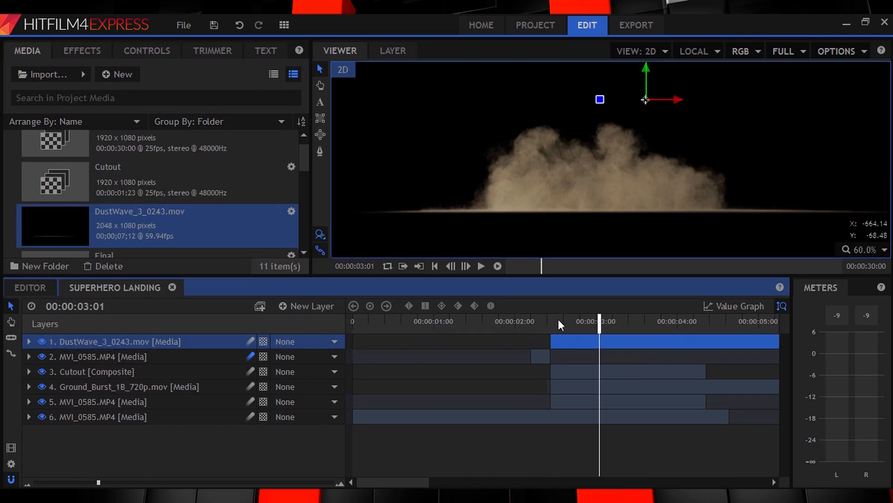
click(880, 251)
click(858, 403)
right_click(146, 336)
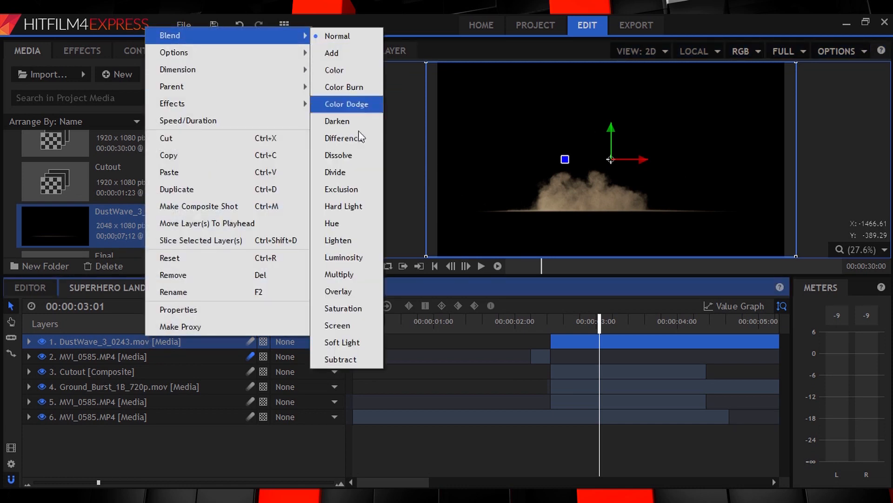
click(345, 321)
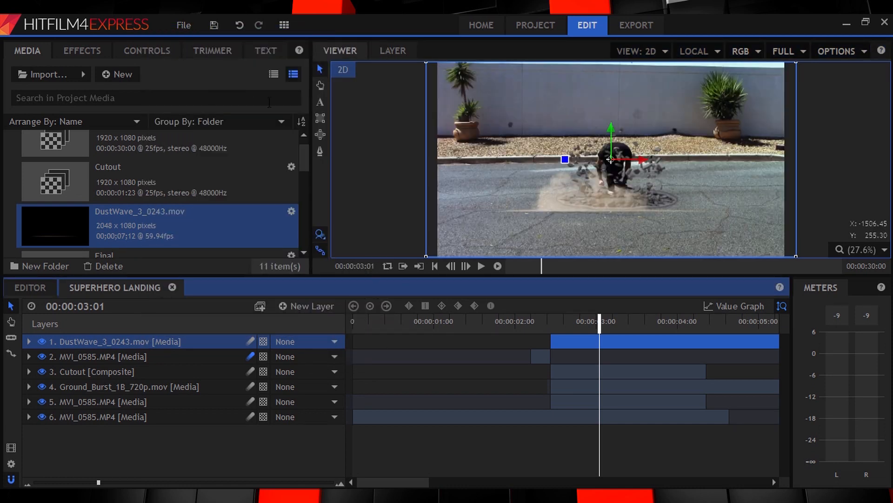
Mask the dust wave with a rectangle ending just above its hard ground line, and set the mask's feather strength to 31 px.
click(320, 122)
drag(463, 84, 786, 209)
click(147, 50)
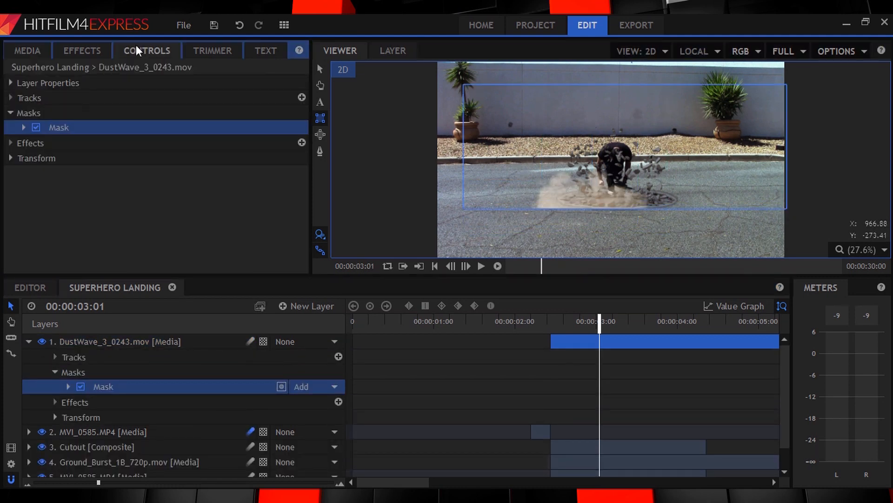
click(23, 127)
click(36, 174)
drag(287, 221, 316, 221)
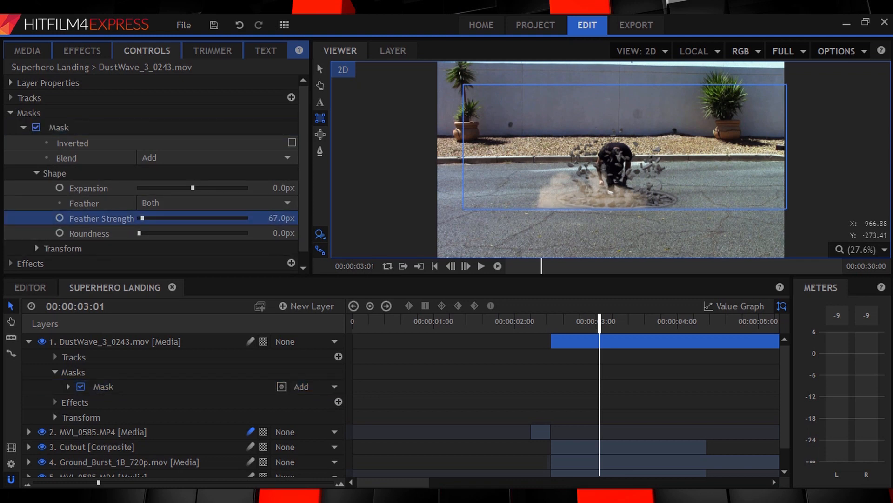
click(320, 69)
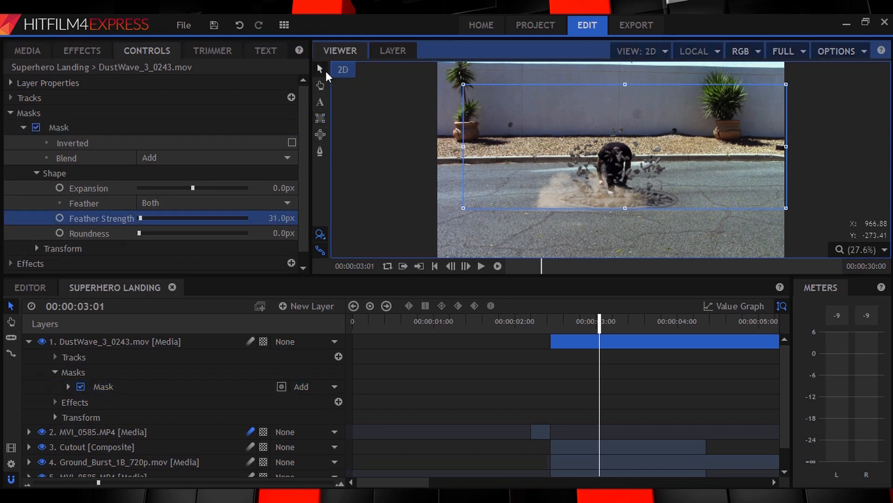
Fit the dust wave over the crater at scale 93% and position about 159.3, 7.2, and lower its opacity to 70%.
click(106, 340)
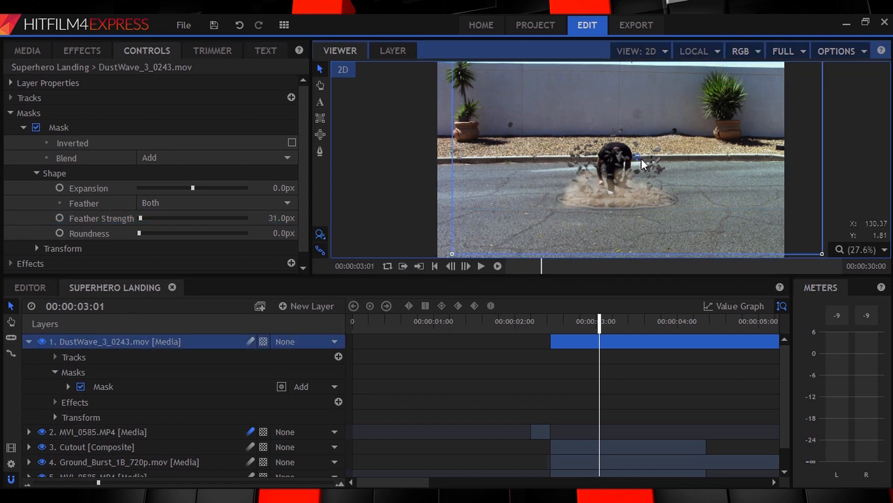
click(10, 113)
mouse_move(257, 203)
mouse_down()
mouse_move(264, 203)
mouse_move(254, 204)
mouse_up()
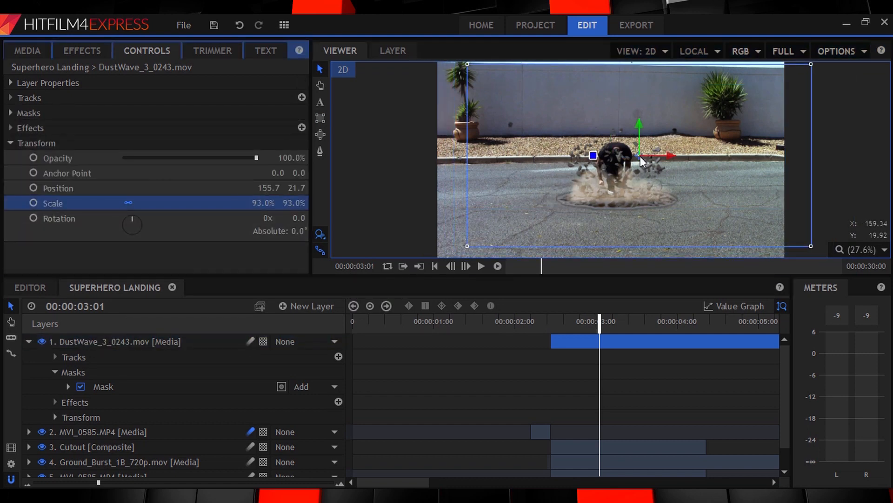
drag(639, 158, 641, 161)
drag(293, 159, 279, 158)
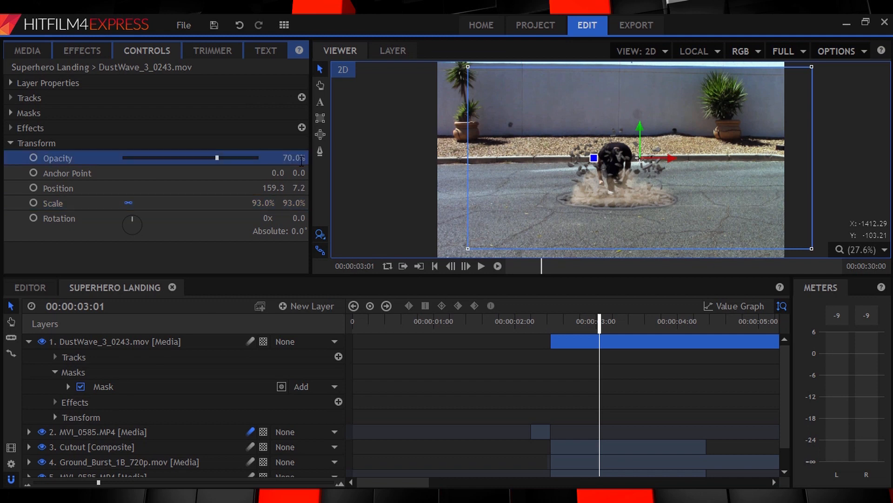
click(29, 341)
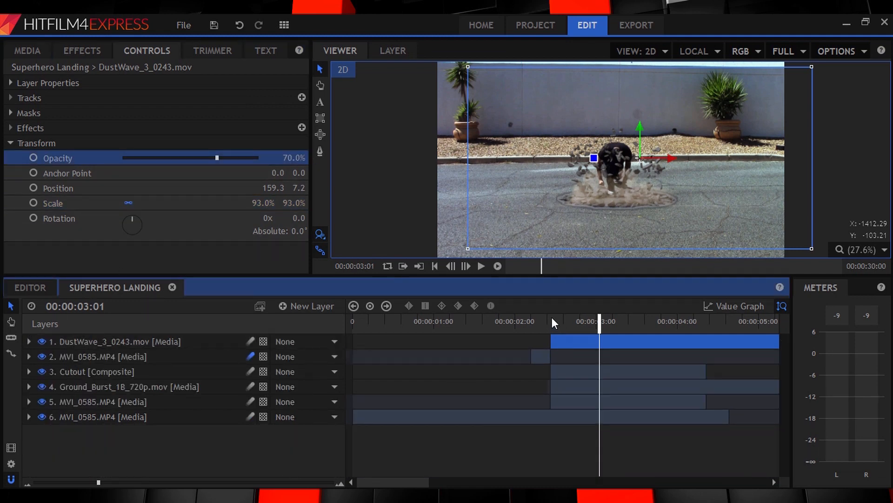
Place LensDirt-1.png above the dust wave layer, starting at the same frame as the dust.
click(26, 50)
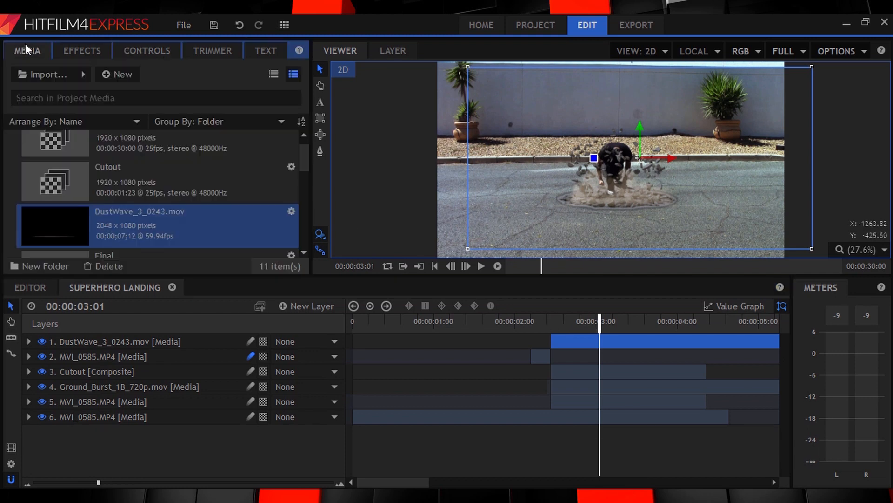
scroll(104, 177, down, 5)
scroll(106, 179, up, 3)
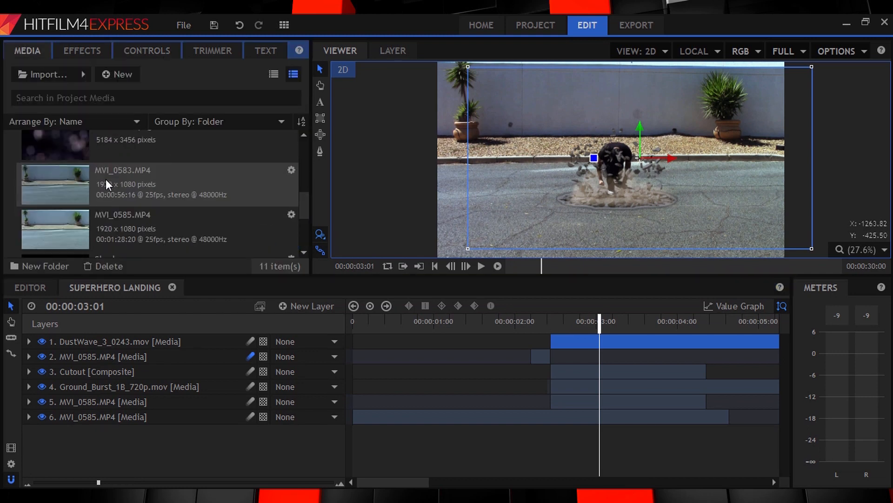
click(68, 141)
drag(68, 141, 553, 342)
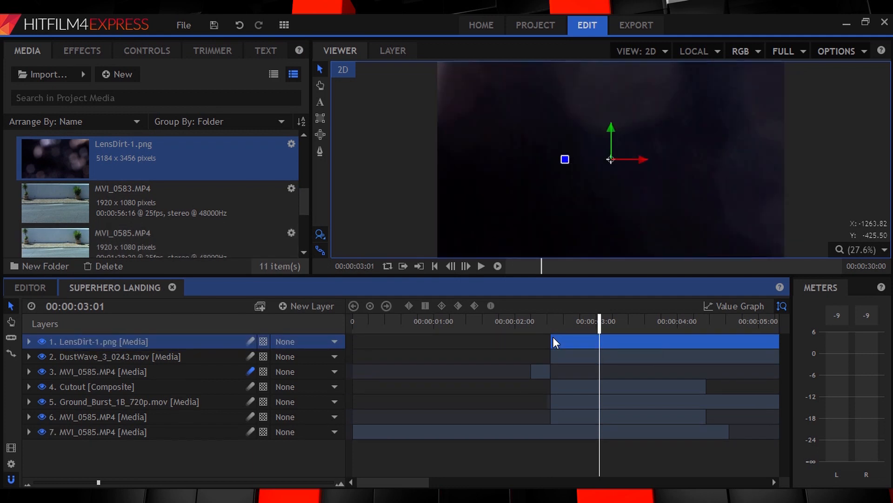
Scale the lens dirt image to 44% and set its blend mode to Add.
click(146, 48)
click(9, 127)
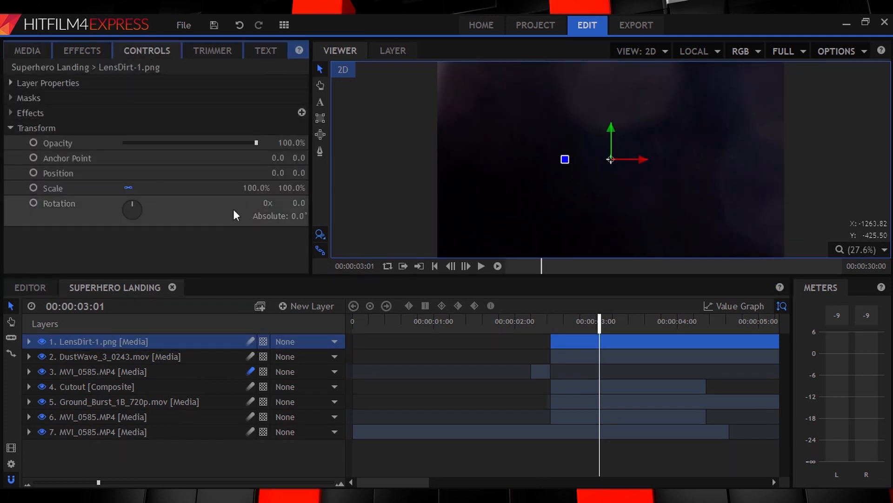
drag(259, 188, 230, 188)
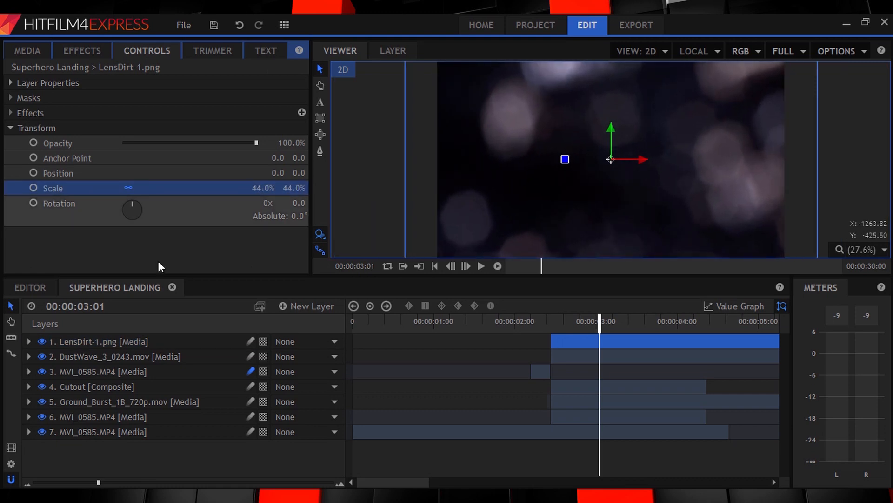
right_click(116, 340)
mouse_move(270, 52)
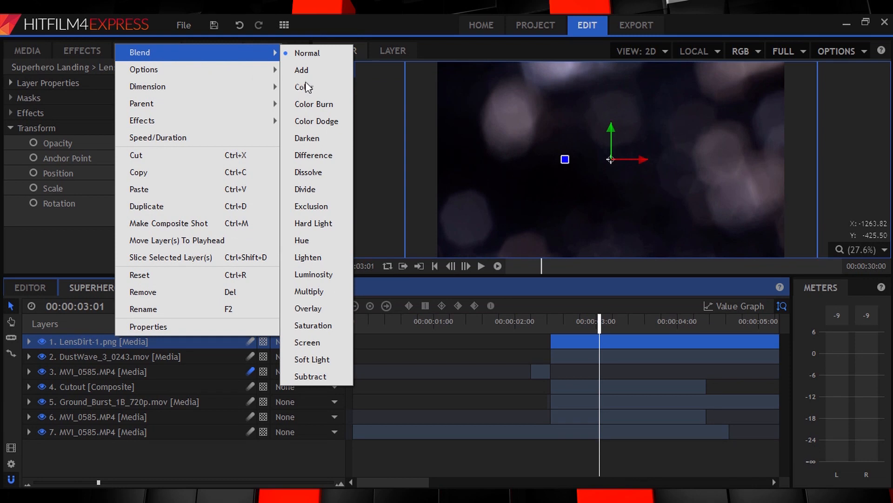
click(301, 70)
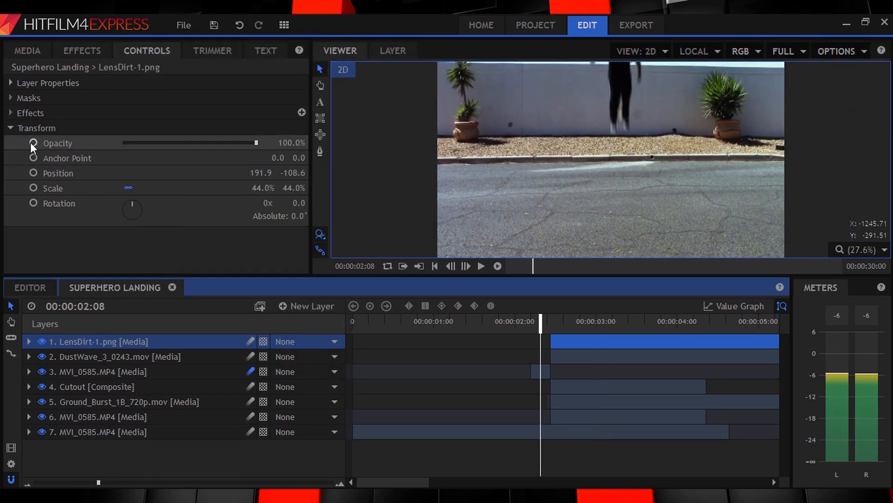
Keyframe the lens dirt's opacity at 0% at 00:00:02:08 and at 60% at 00:00:02:23.
click(30, 142)
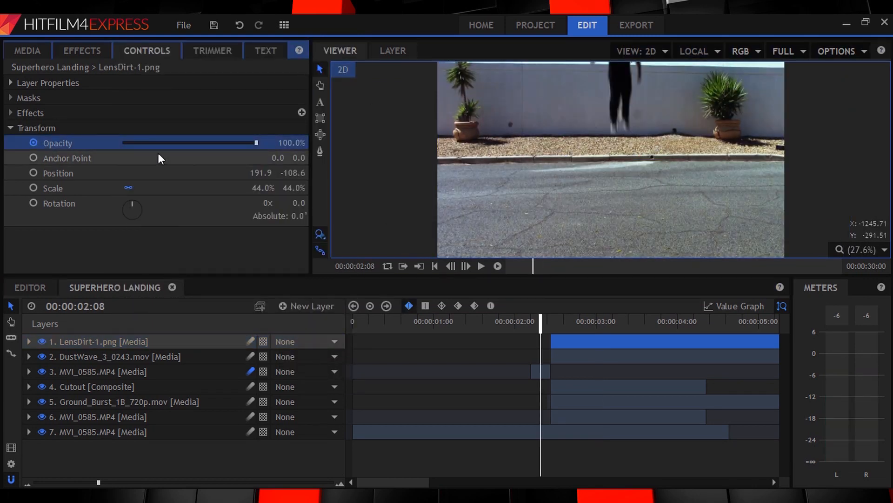
drag(256, 143, 60, 133)
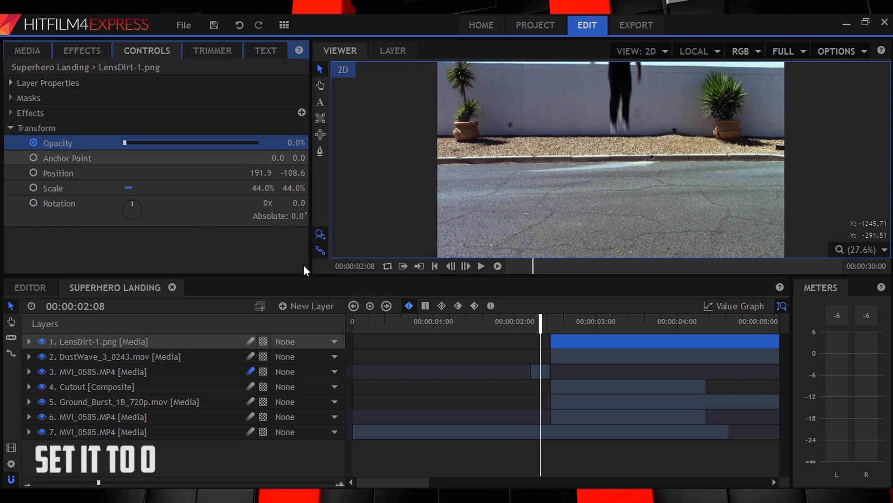
click(465, 266)
click(465, 266)
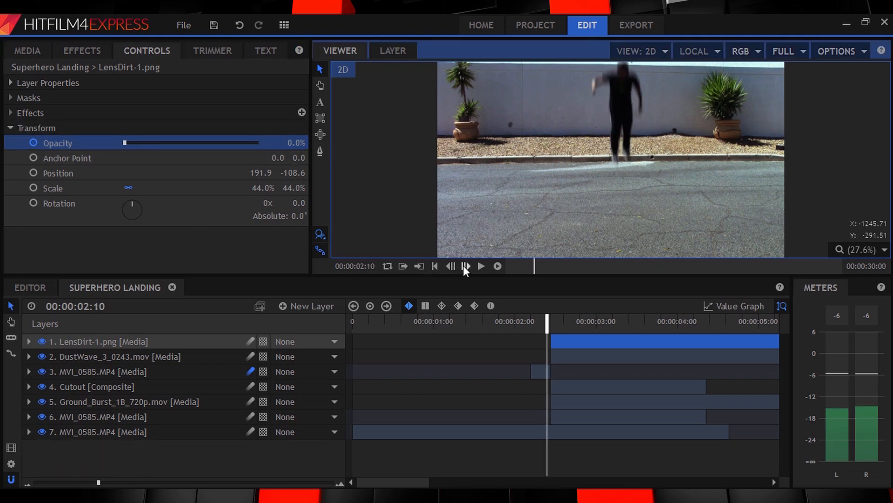
click(465, 267)
click(465, 266)
click(465, 266)
click(465, 266)
click(465, 266)
click(465, 266)
click(466, 266)
click(465, 266)
click(466, 267)
click(465, 266)
click(466, 267)
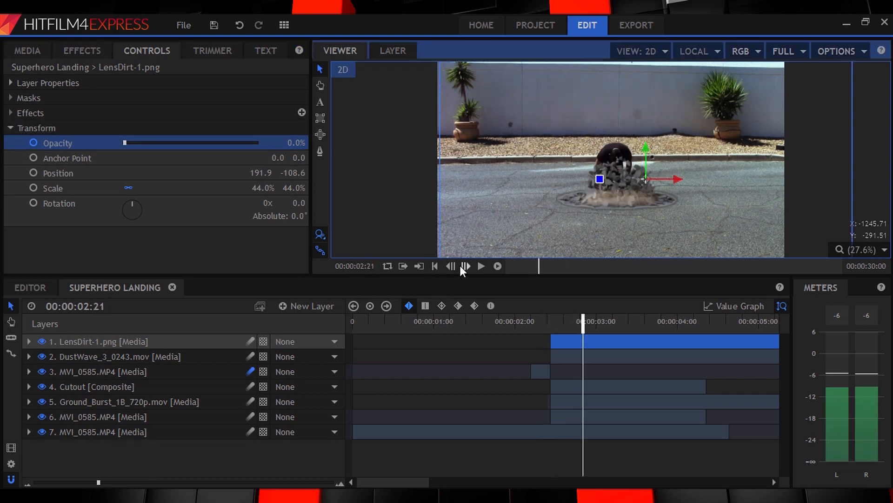
click(465, 266)
click(466, 267)
click(301, 148)
text(60)
key(Return)
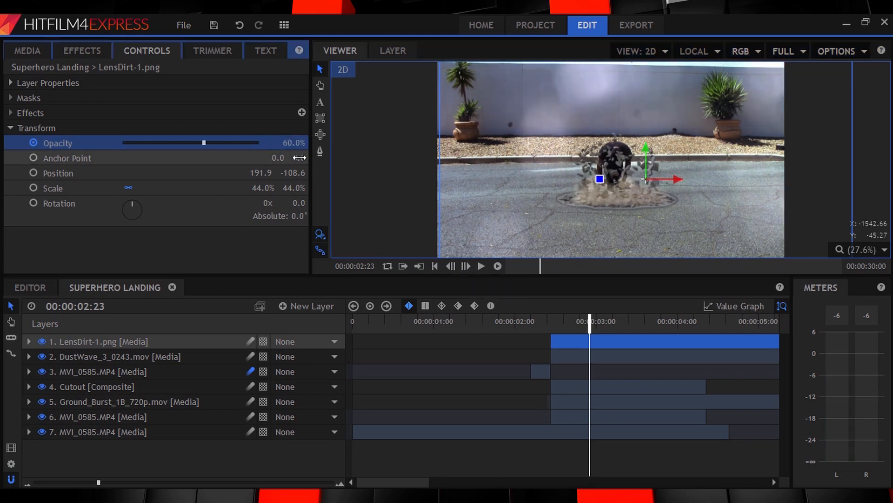
click(13, 127)
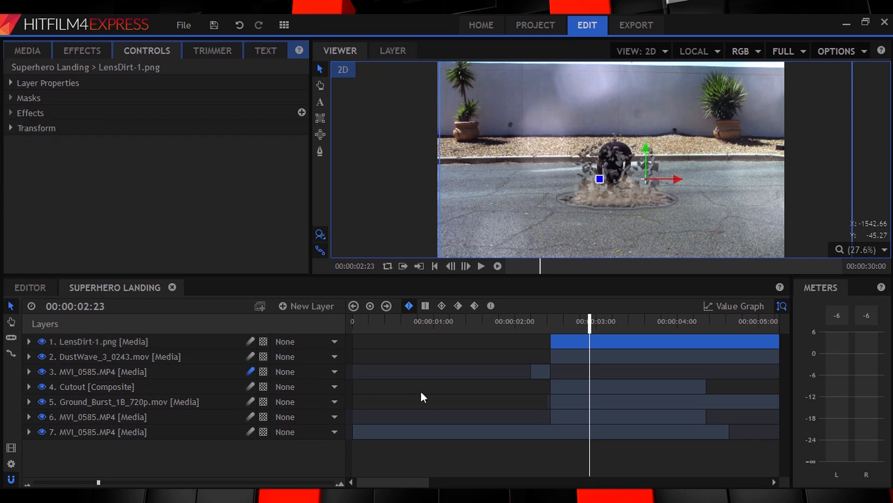
Combine all seven layers into a new composite shot named FINAL.
drag(163, 458, 139, 342)
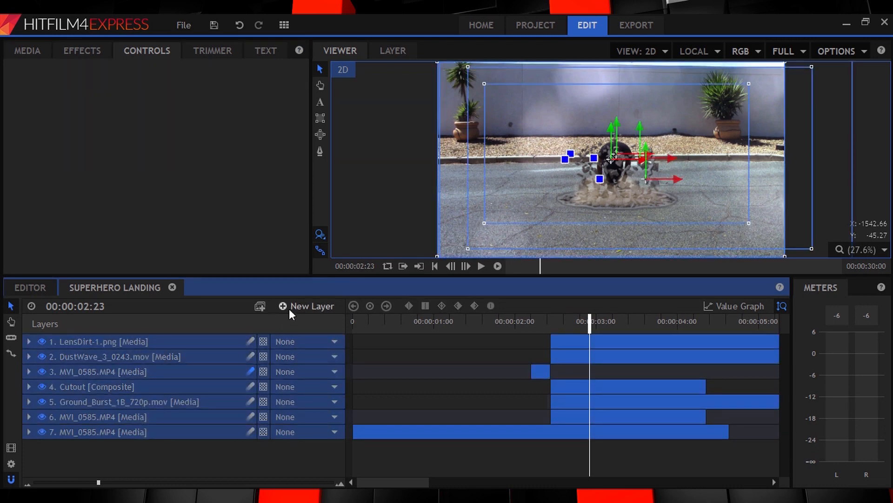
click(261, 307)
text(Fl)
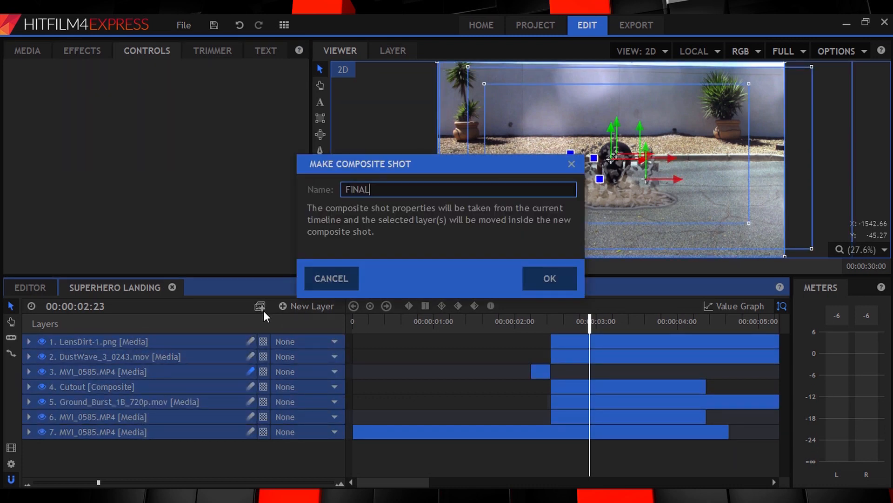
key(Return)
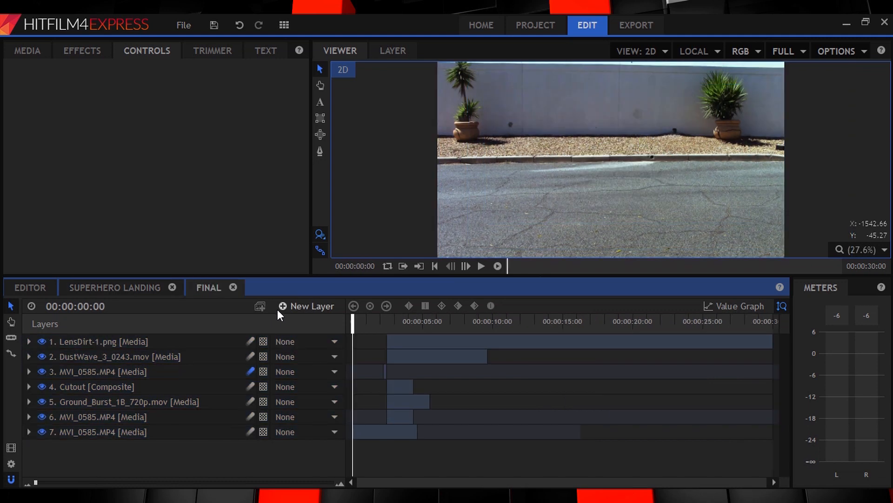
Return to the Superhero Landing composite shot and apply the Shake effect to its FINAL layer.
click(138, 290)
click(140, 341)
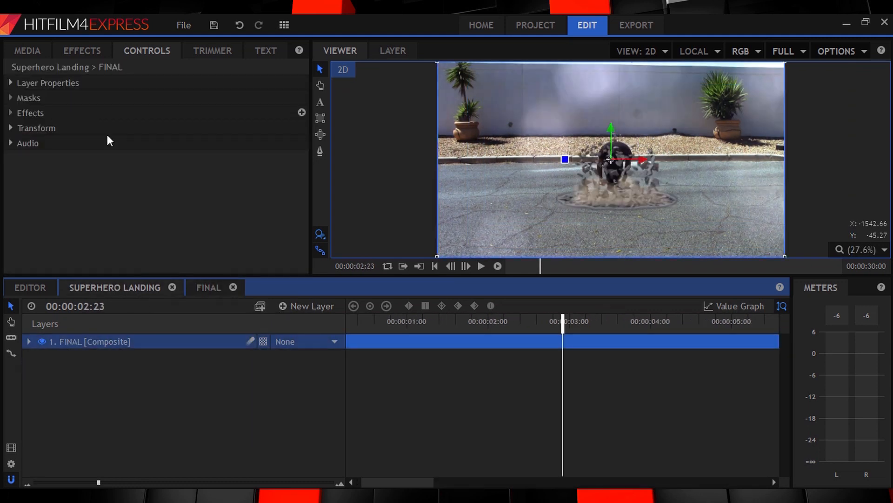
click(82, 51)
click(14, 74)
text(SHAKE)
drag(56, 128, 96, 344)
click(29, 341)
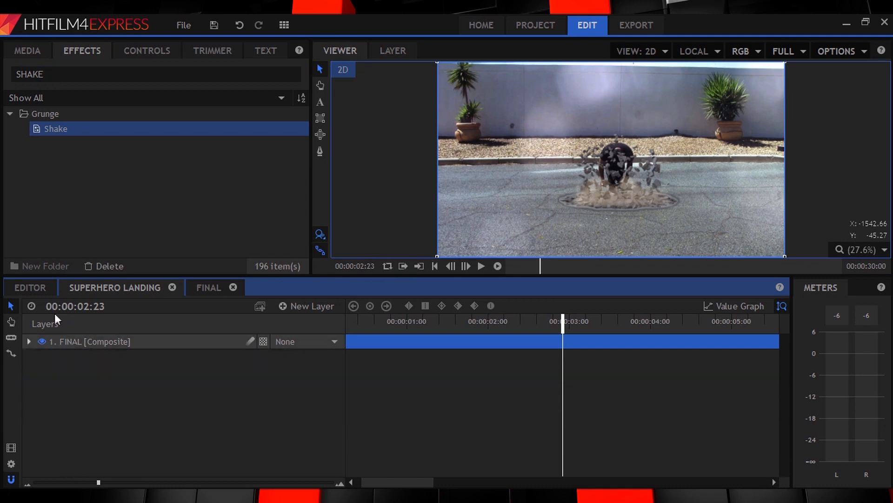
Set the Shake effect's amount on the FINAL layer to 0.
click(142, 52)
click(287, 142)
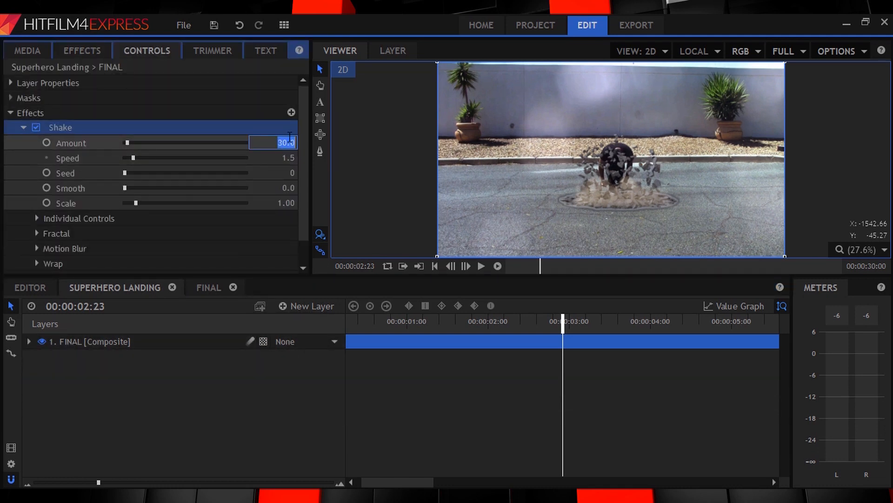
text(0)
key(Return)
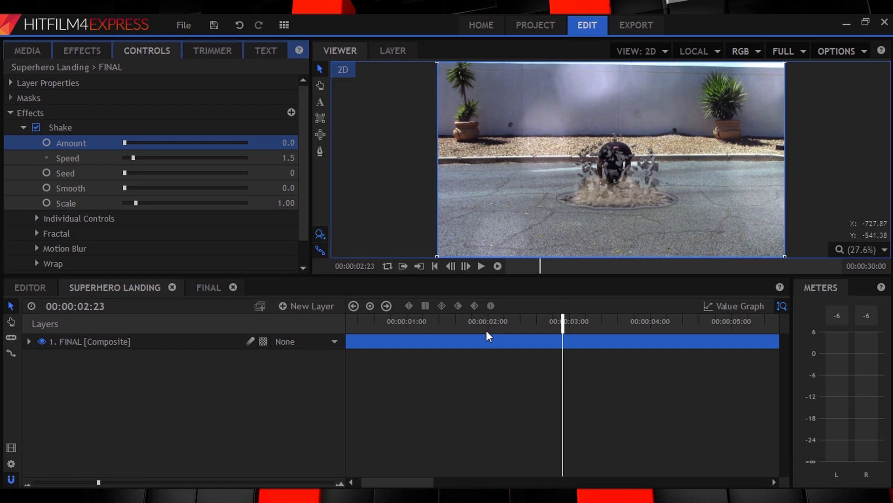
Keyframe the Shake effect's amount at 0 on the FINAL layer at 00:00:02:08.
click(486, 325)
click(481, 265)
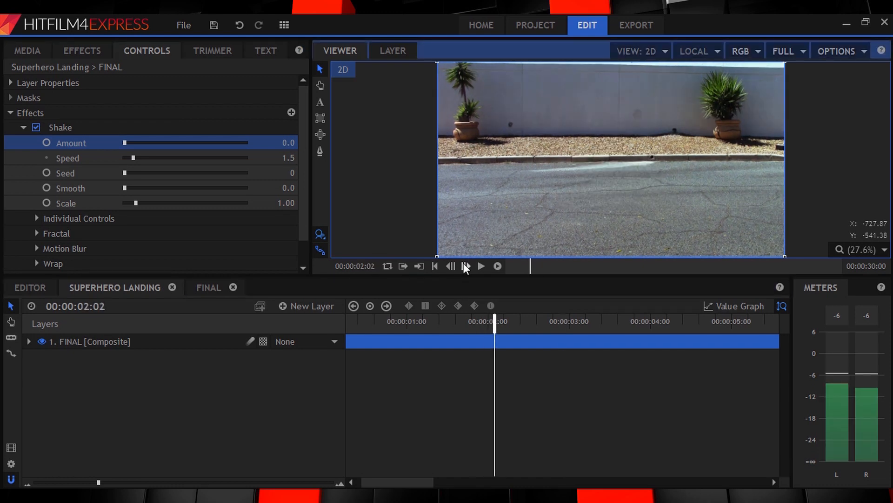
click(518, 320)
drag(518, 320, 513, 320)
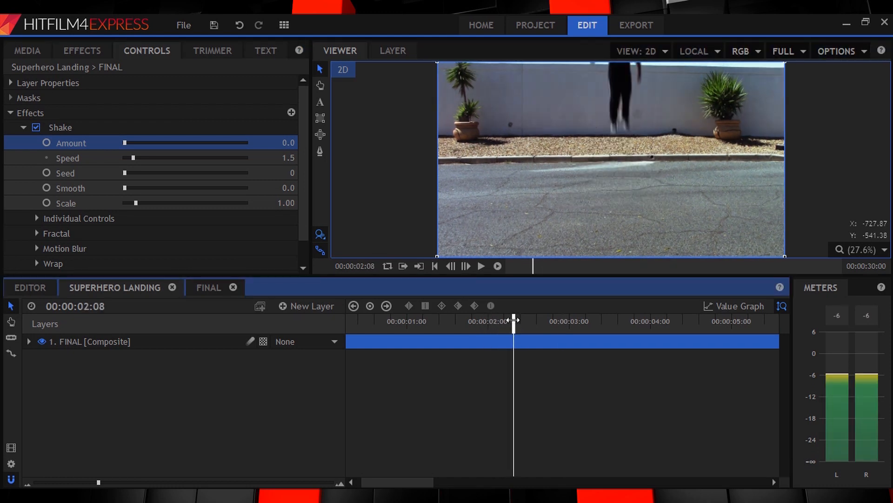
click(47, 143)
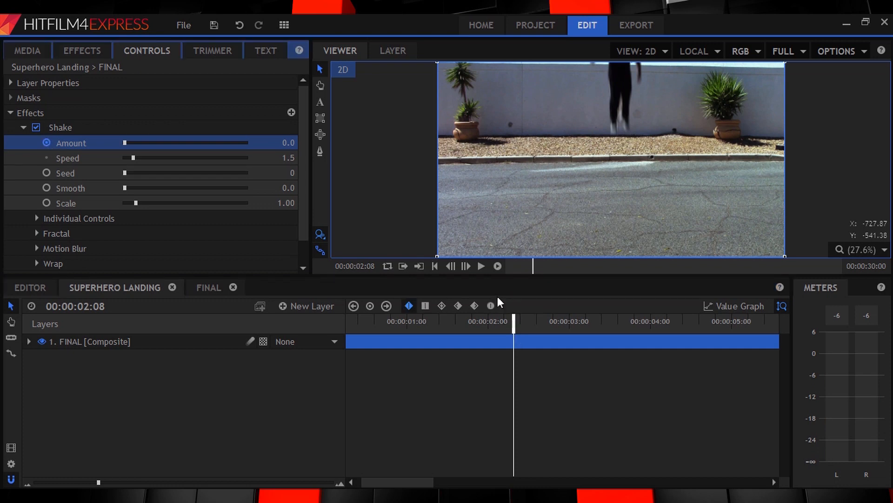
Advance frame by frame to the impact at 00:00:02:19 and set the Shake amount to 100 there.
click(465, 265)
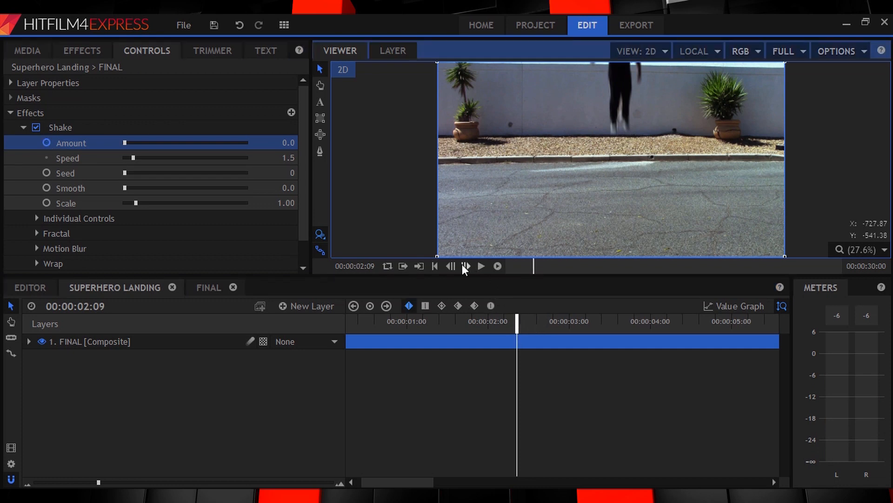
click(462, 264)
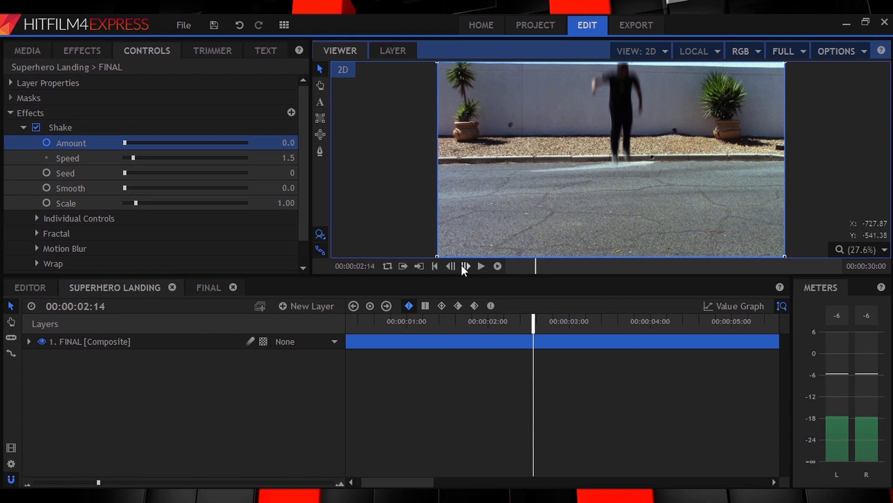
click(462, 264)
click(462, 265)
click(461, 264)
click(462, 264)
click(462, 264)
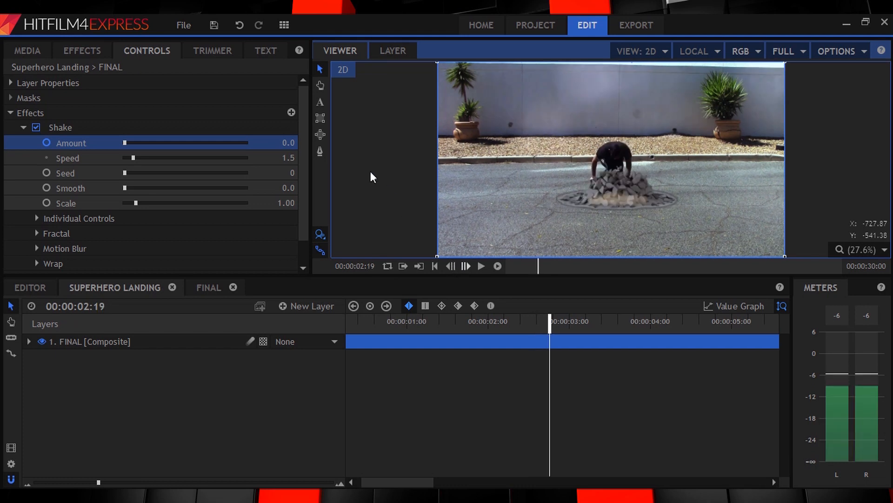
click(289, 143)
text(10)
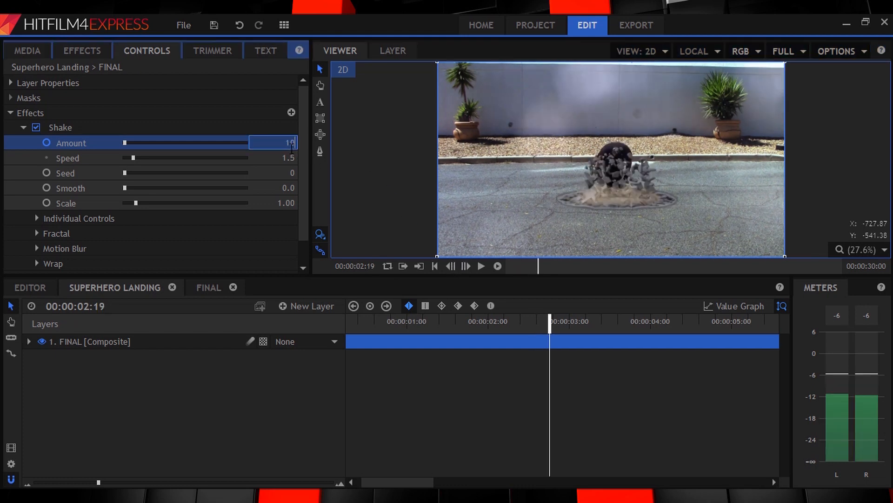
text(0)
key(Return)
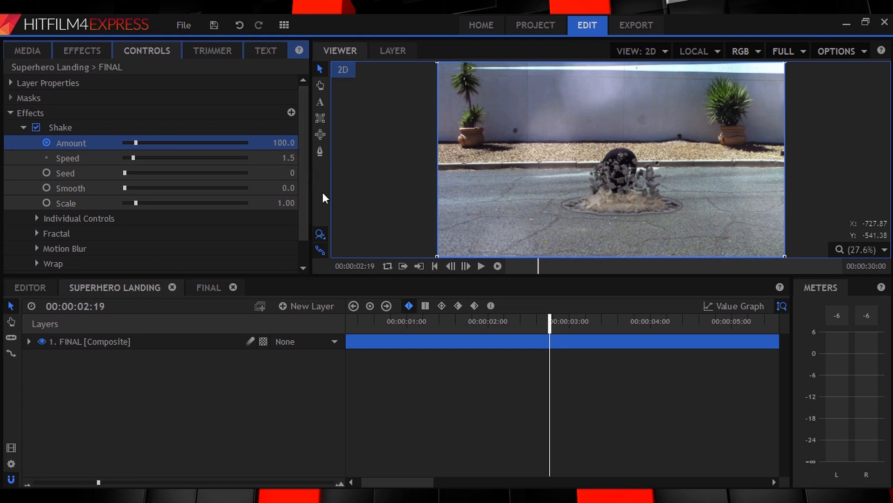
Set the Shake amount back to 0 at 00:00:04:00.
click(650, 318)
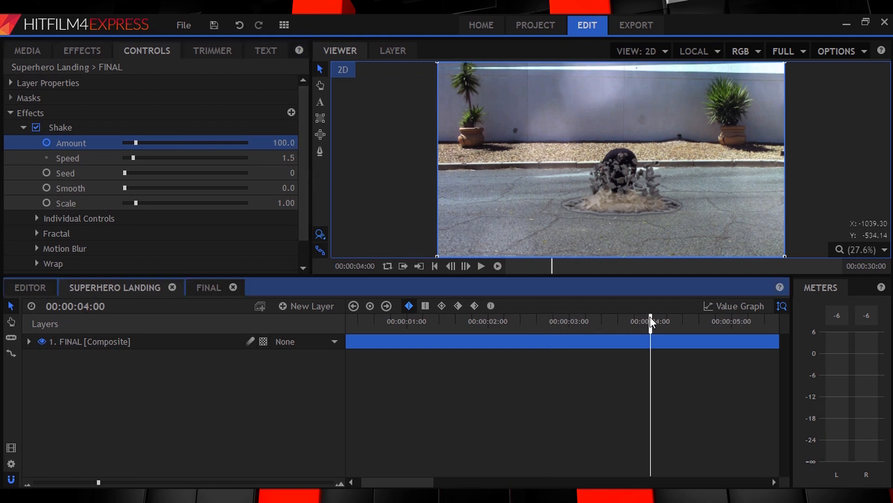
click(286, 142)
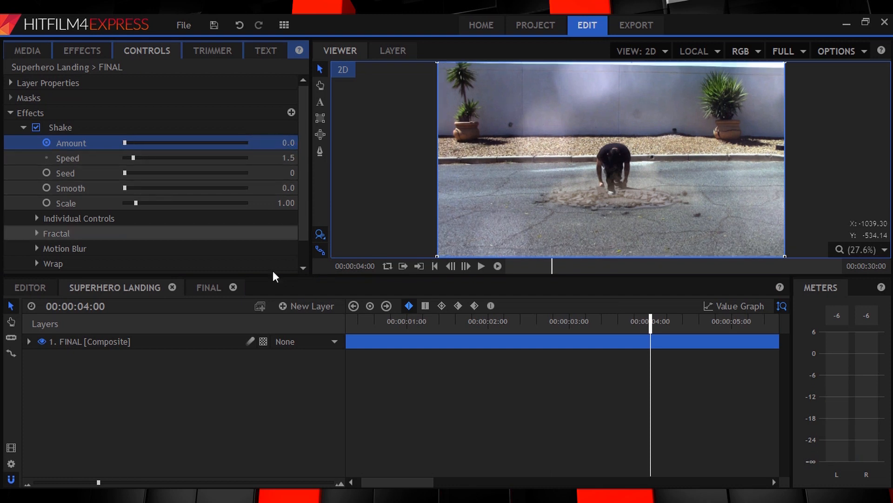
click(250, 340)
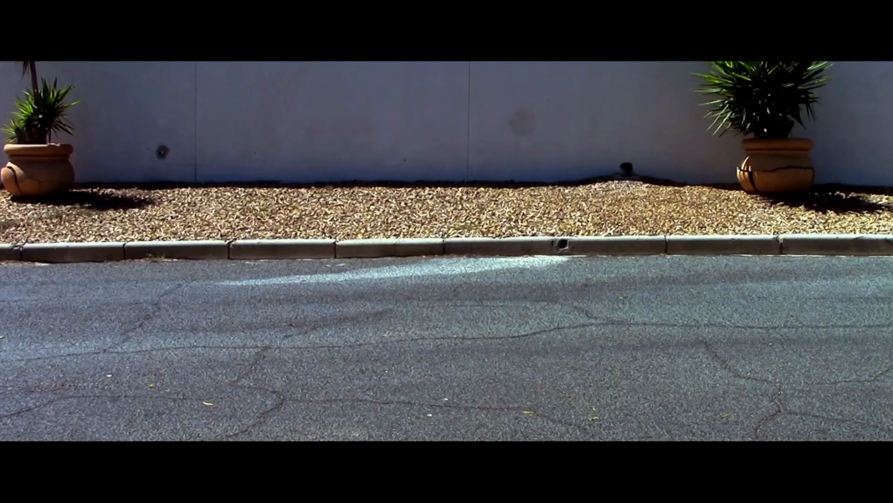